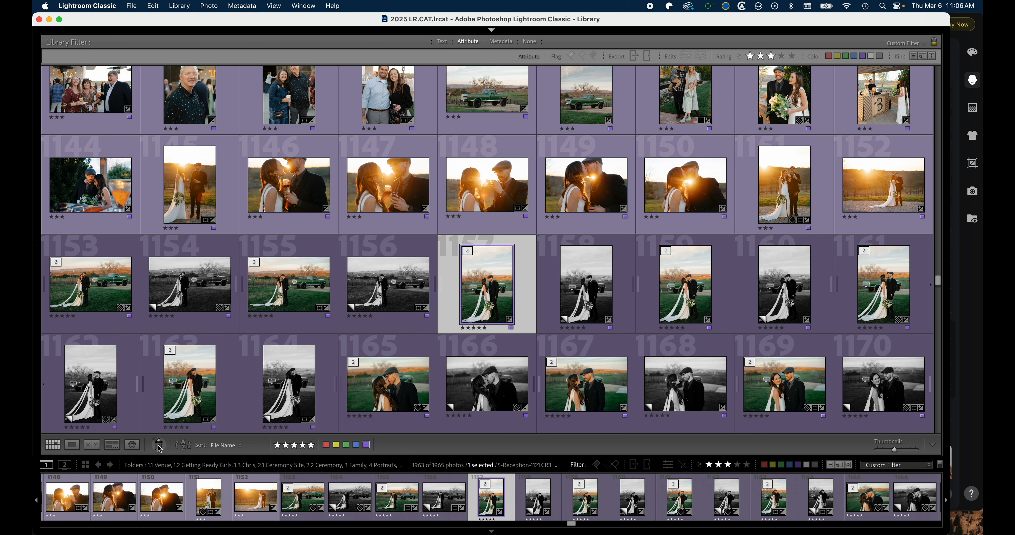
Step: Open the People view and examine the confirmed face photos of the bride
click(132, 445)
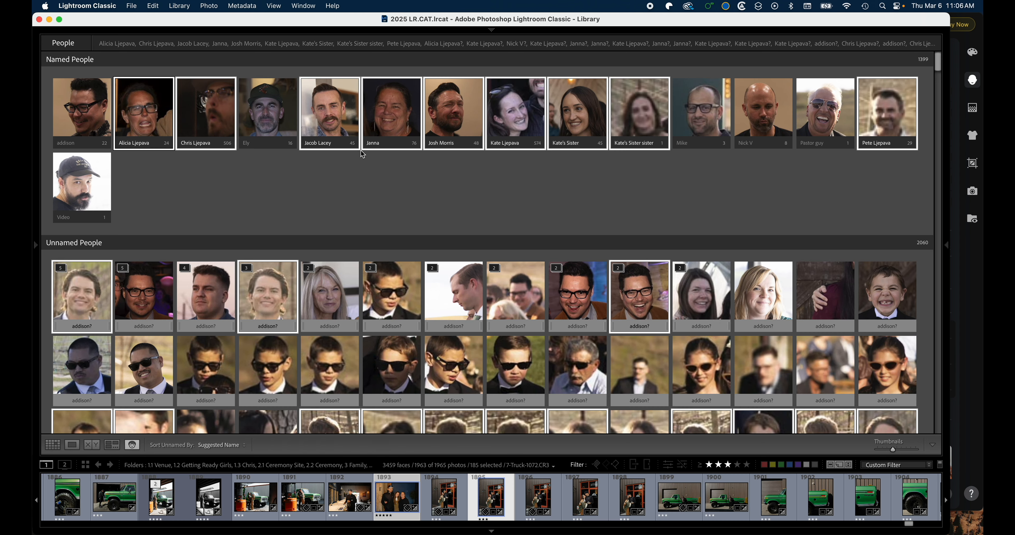
double_click(517, 110)
scroll(471, 319, up, 10)
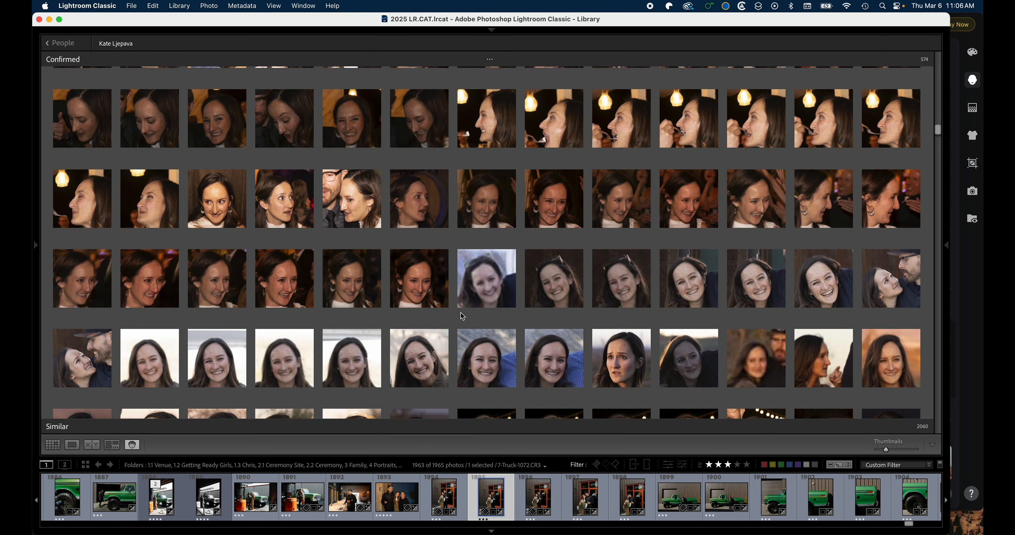
scroll(457, 305, down, 10)
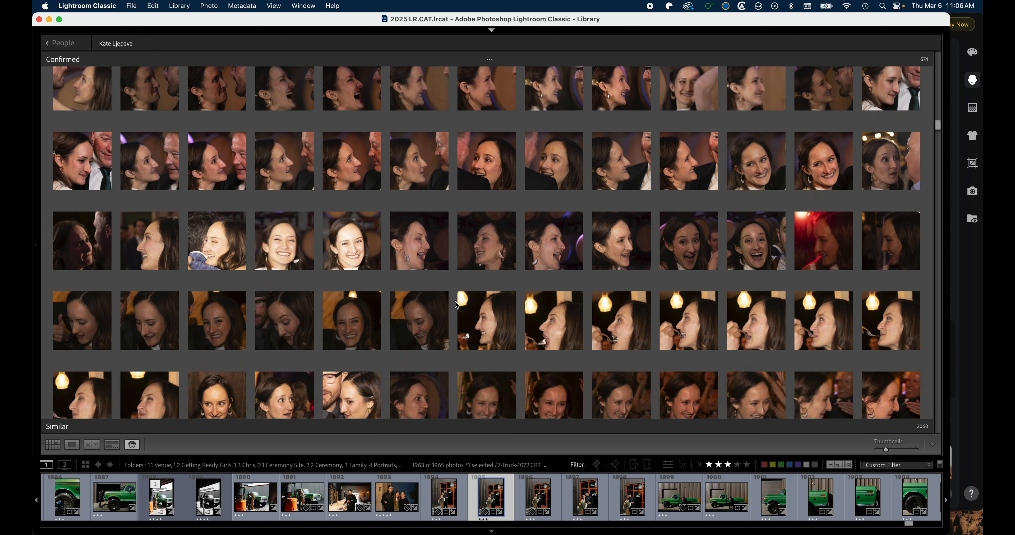
scroll(456, 306, down, 5)
scroll(393, 291, up, 10)
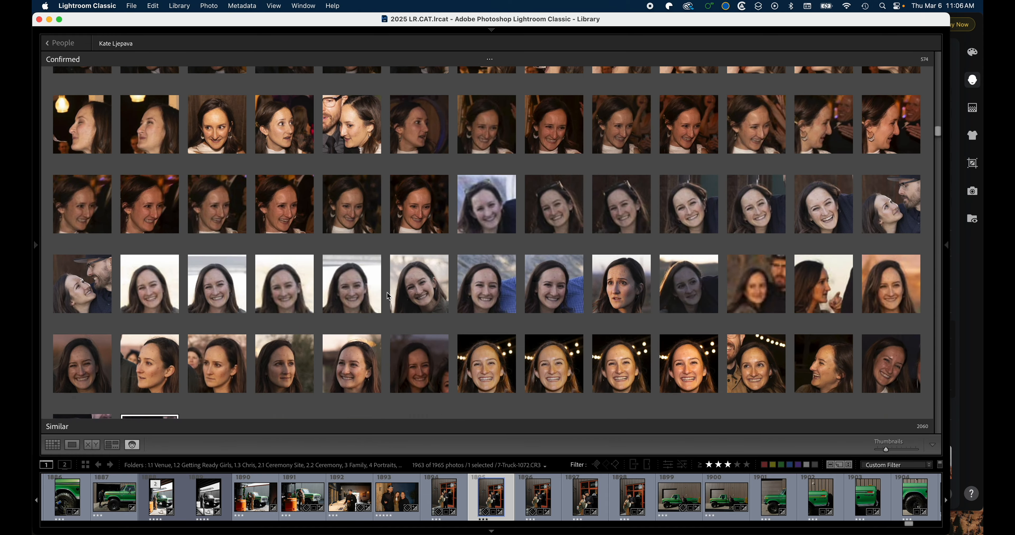
scroll(387, 292, up, 10)
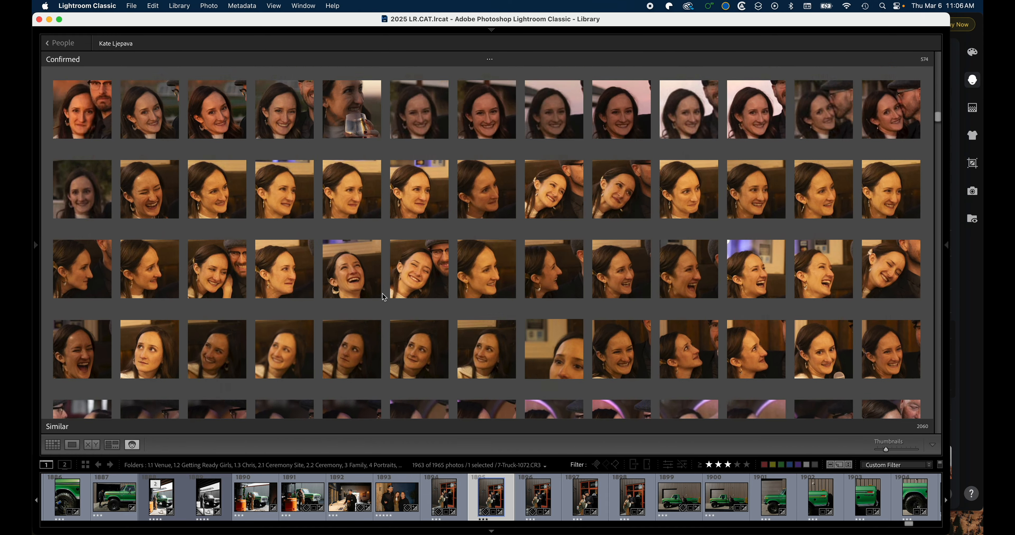
scroll(381, 294, up, 10)
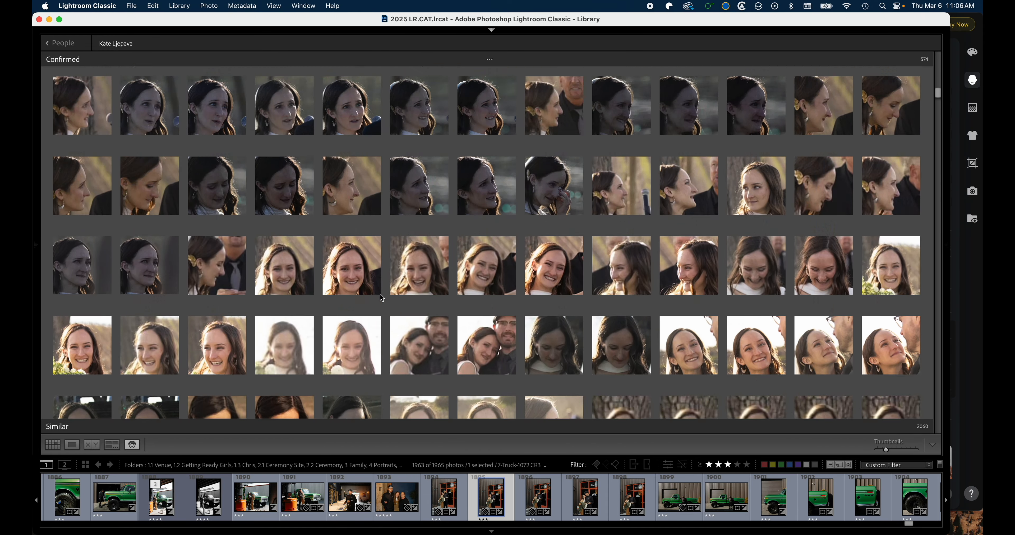
scroll(350, 291, up, 5)
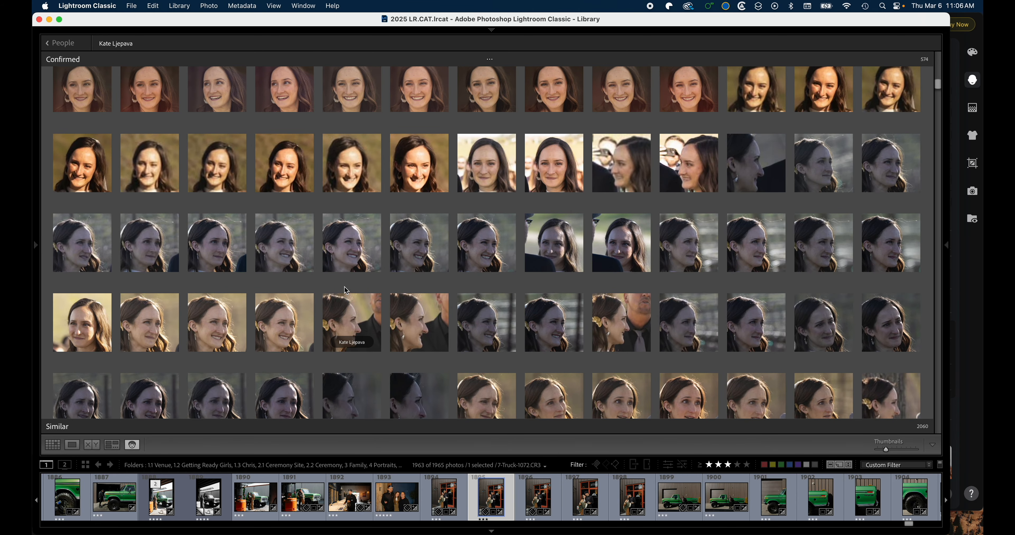
Step: Return to the photo grid and filter it to five-star photos only
key(g)
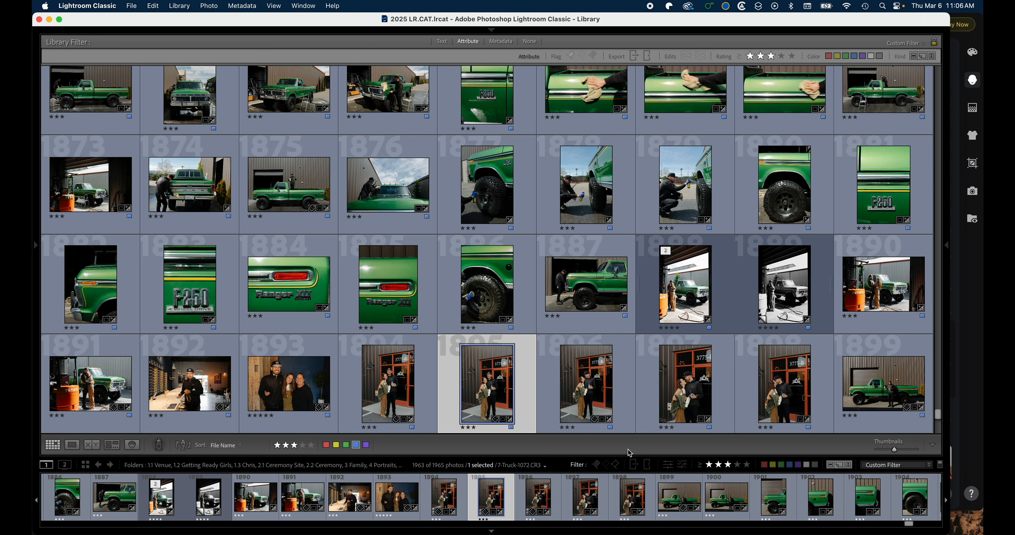
click(741, 466)
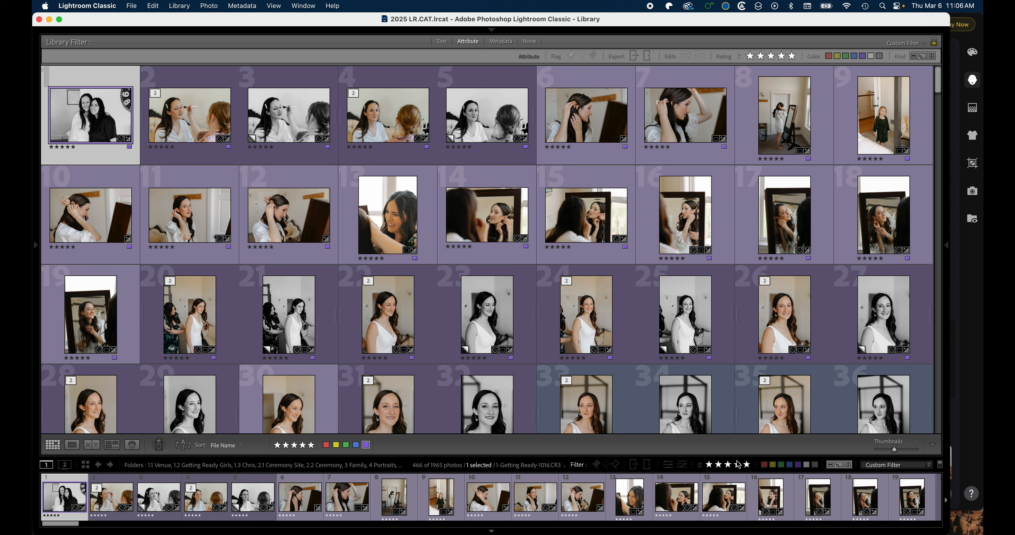
Step: Switch to Evoto and check the five-star rating filter applied to the filmstrip
click(954, 250)
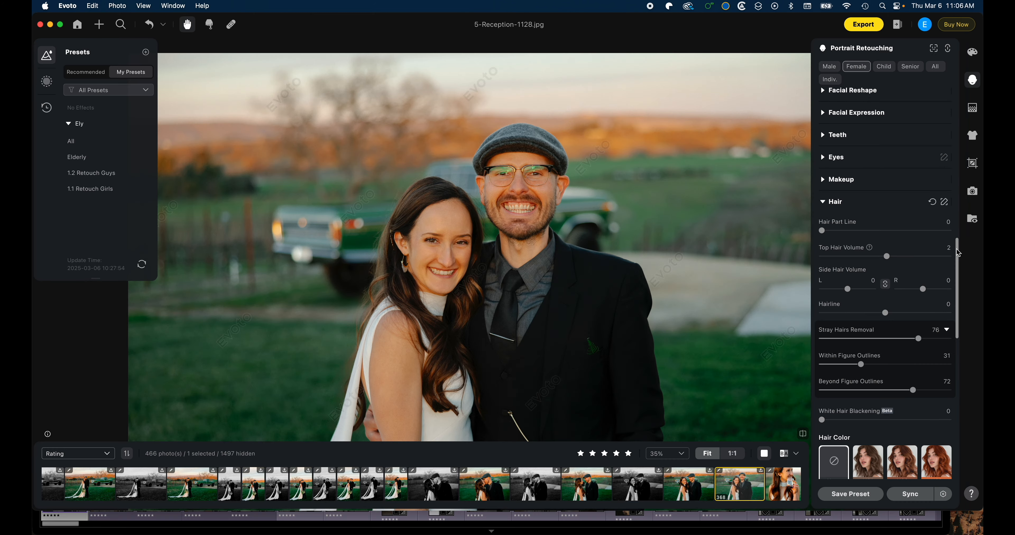
click(89, 453)
mouse_move(98, 356)
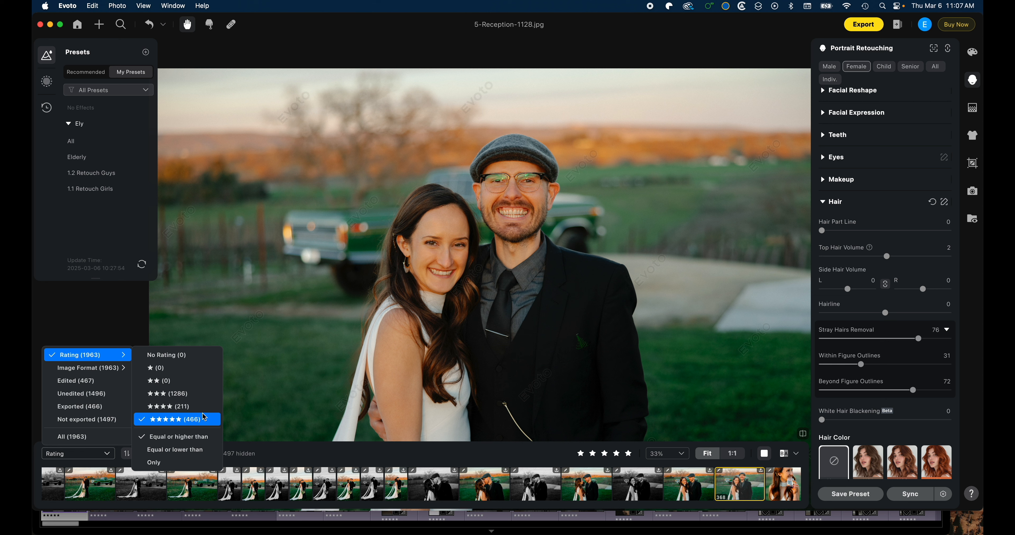
click(430, 490)
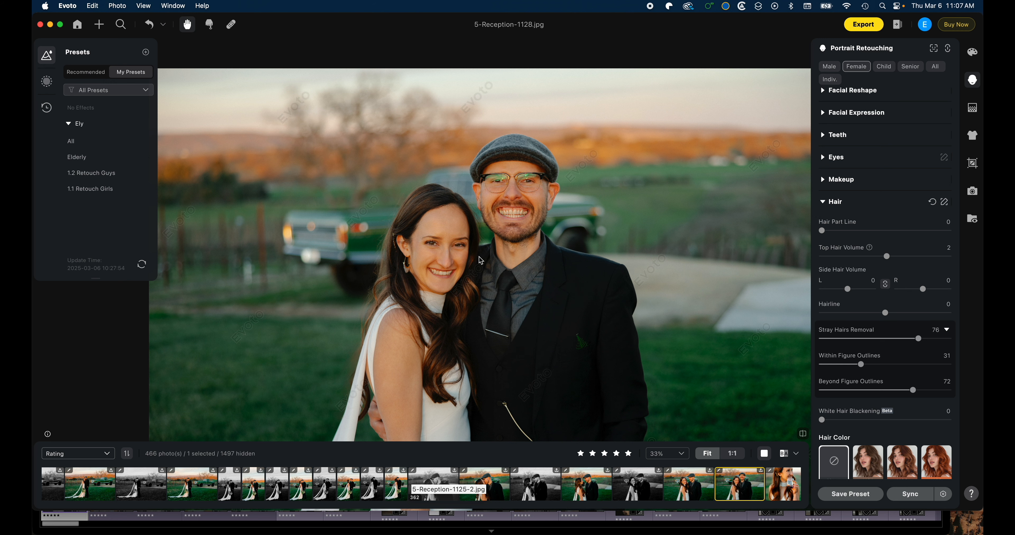
Step: Set the female Freckles & Acne removal to 69 for the couple's photo
scroll(470, 255, down, 2)
scroll(475, 255, up, 3)
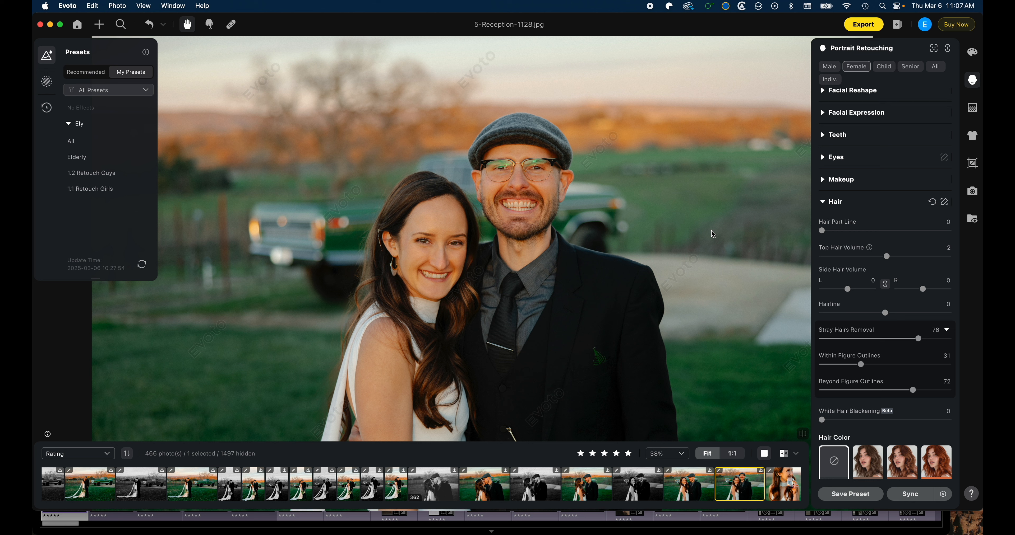
scroll(858, 202, up, 10)
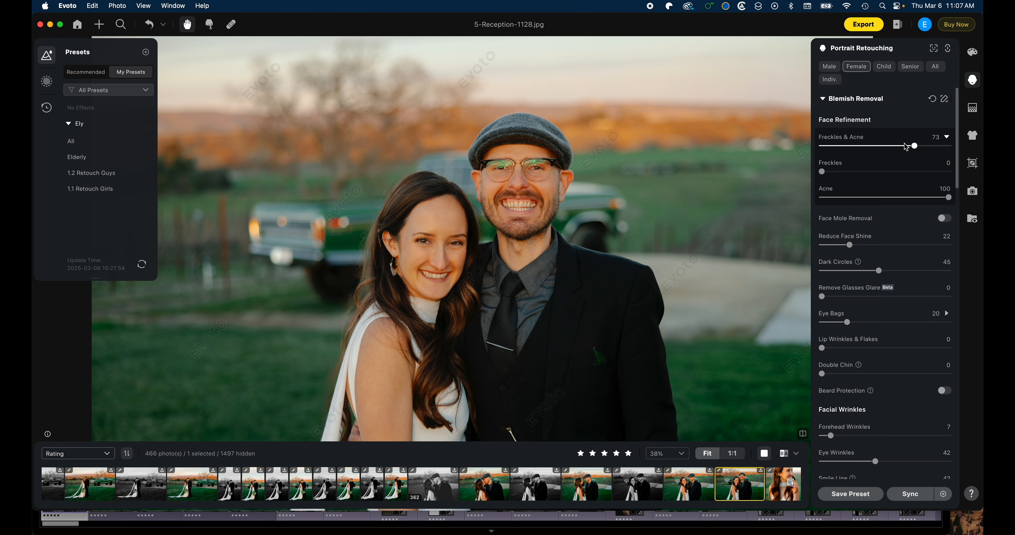
drag(913, 147, 908, 151)
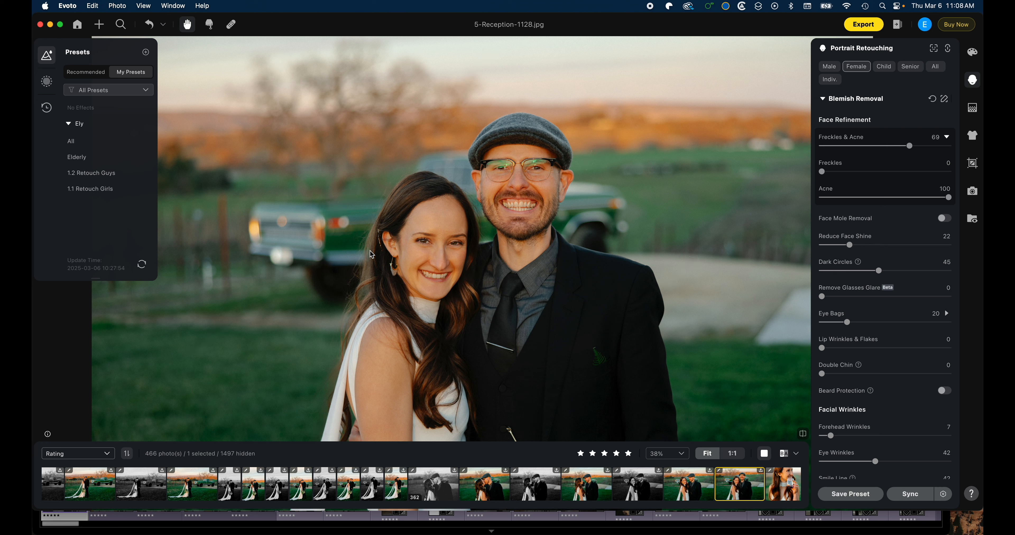
Step: Set the female Stray Hairs Removal to 100, with Within Figure Outlines at 66 and Beyond Figure Outlines at 100
scroll(879, 247, down, 20)
scroll(879, 246, down, 3)
scroll(870, 240, up, 8)
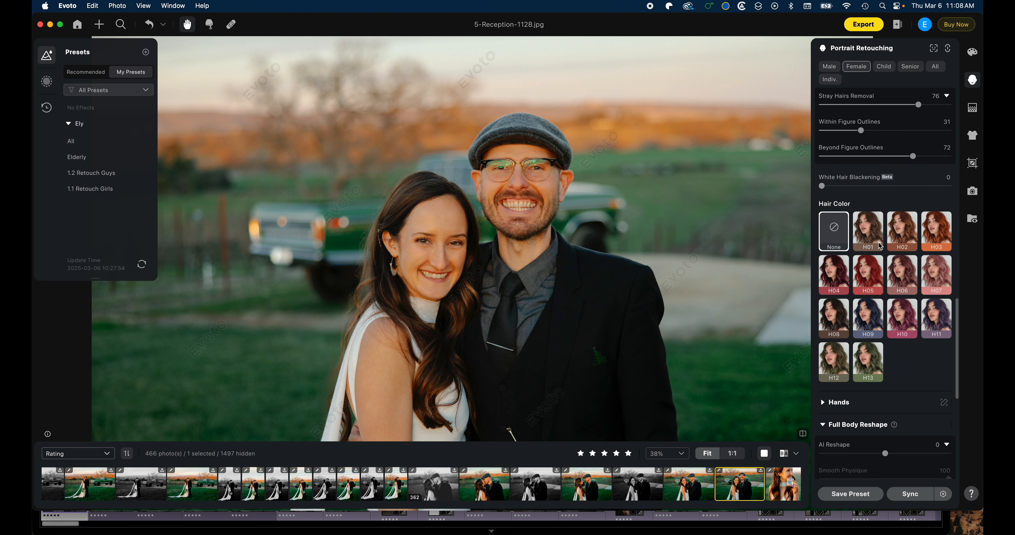
scroll(864, 230, up, 1)
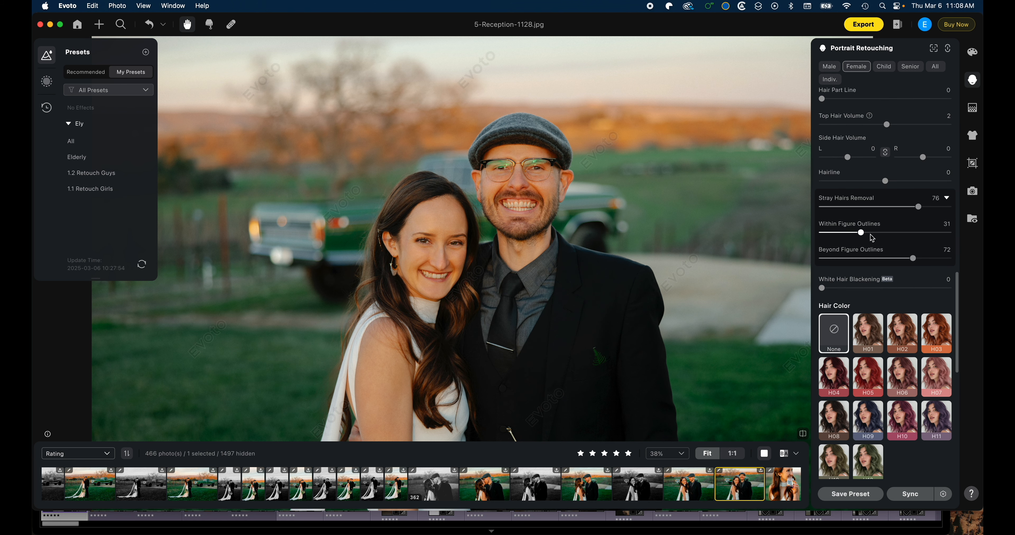
drag(918, 207, 955, 210)
drag(864, 237, 831, 233)
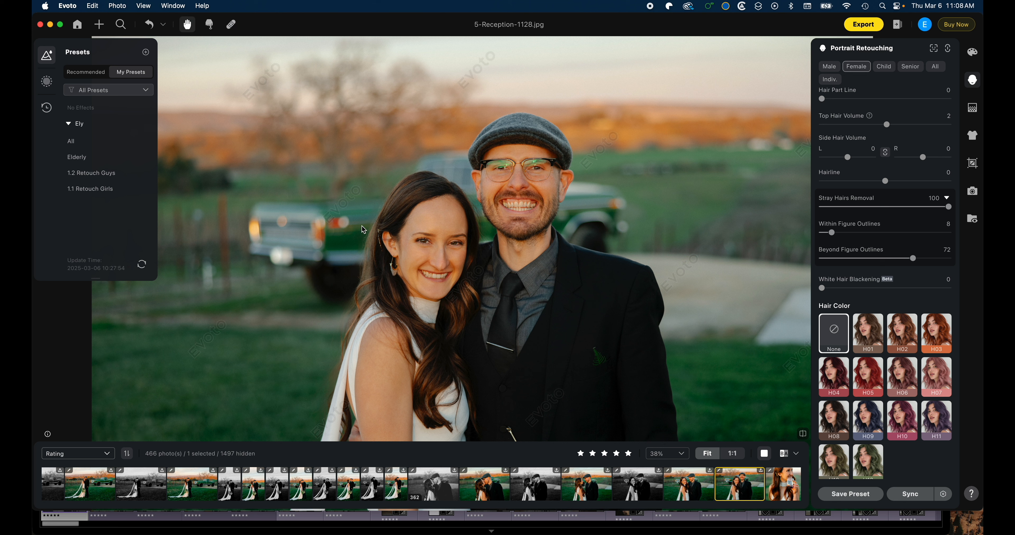
drag(912, 258, 836, 266)
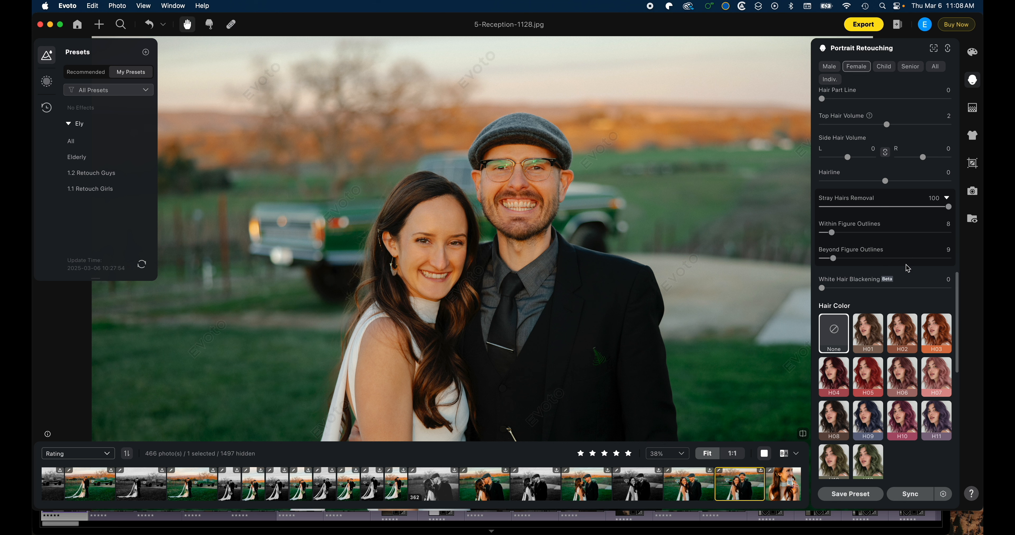
click(949, 259)
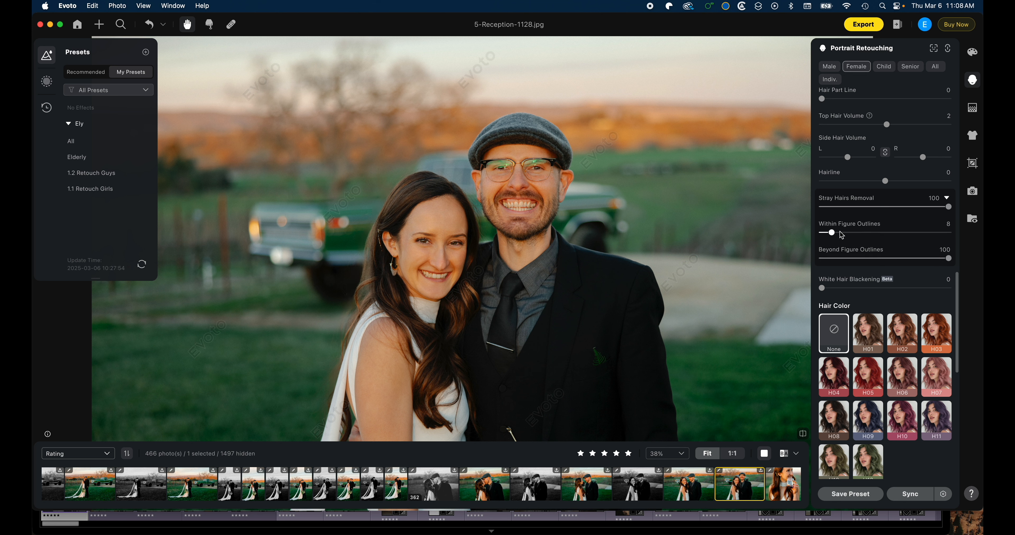
drag(831, 232, 906, 233)
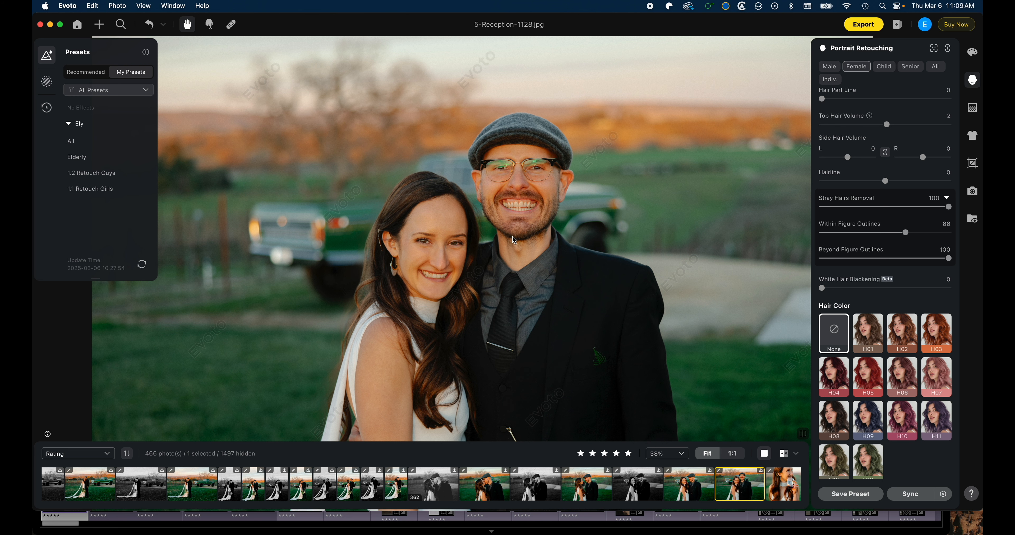
Step: For the male subject, set Freckles & Acne to 40 and Remove Glasses Glare to 96
click(829, 66)
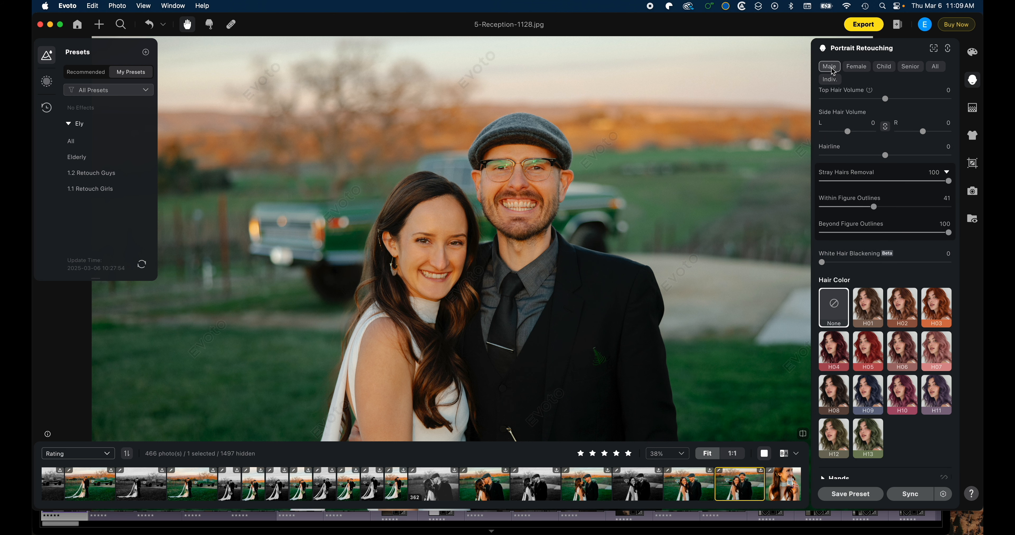
scroll(555, 205, up, 2)
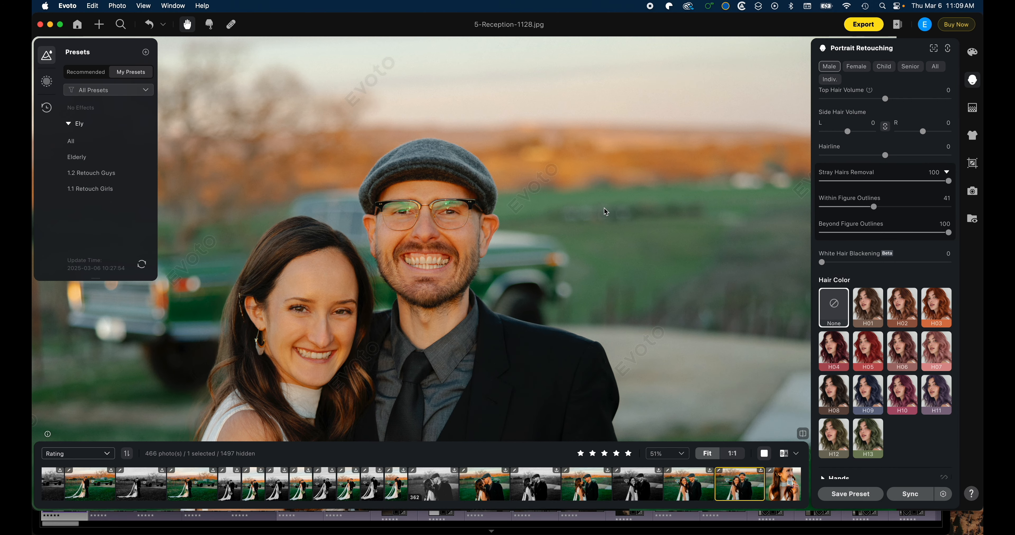
scroll(882, 157, up, 10)
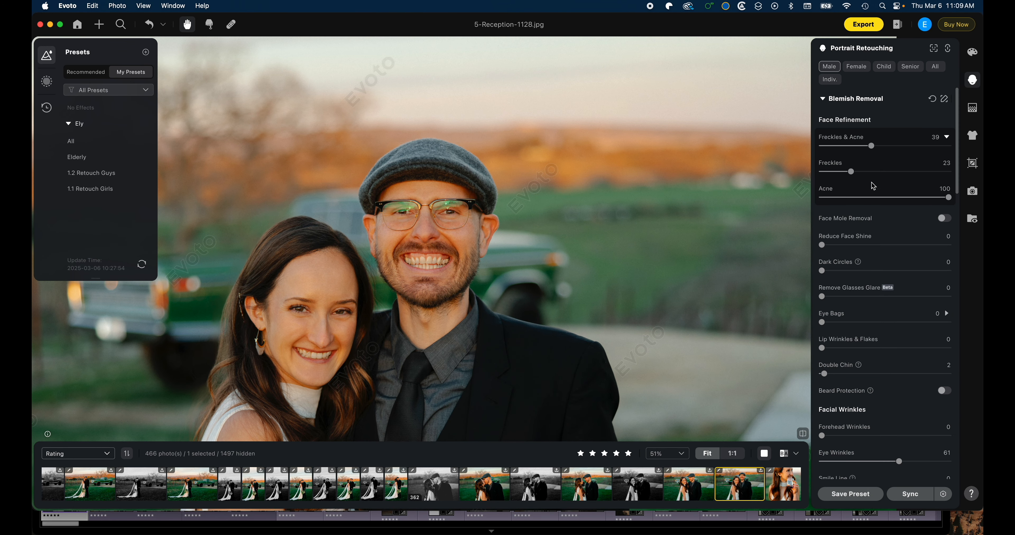
drag(903, 147, 872, 146)
click(894, 296)
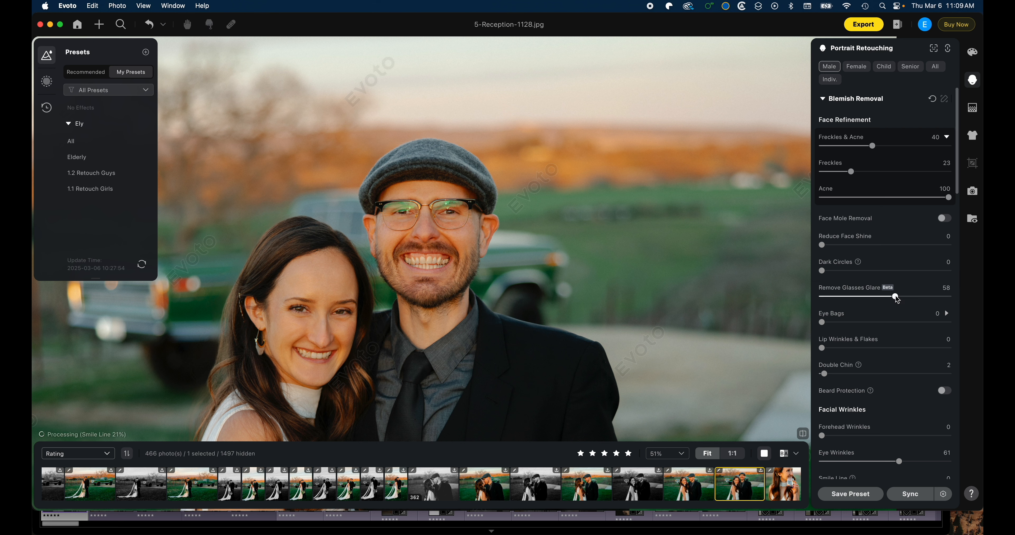
drag(903, 300, 944, 297)
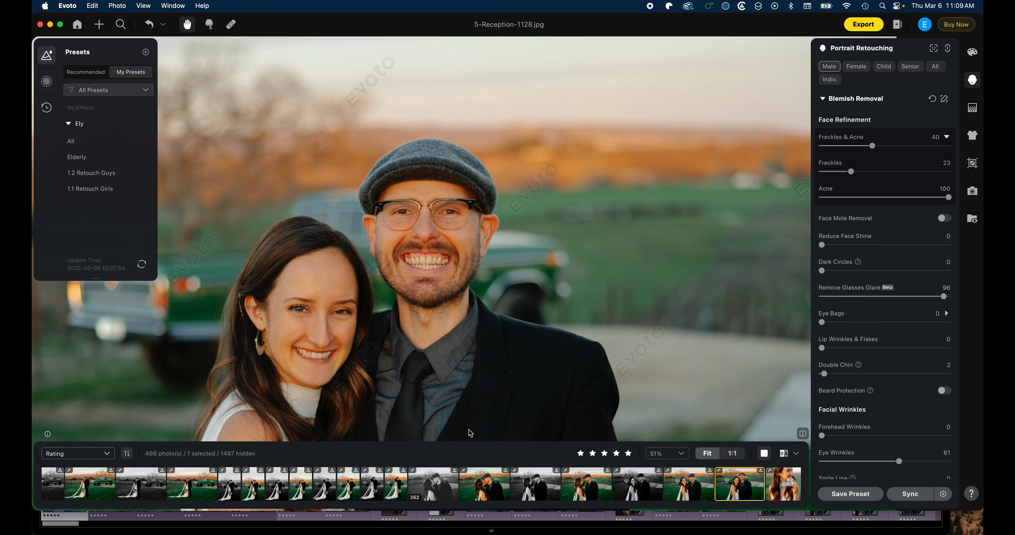
Step: Browse the five-star photos and open the vineyard kiss portrait 4-Portraits-1002.jpg
scroll(606, 482, right, 10)
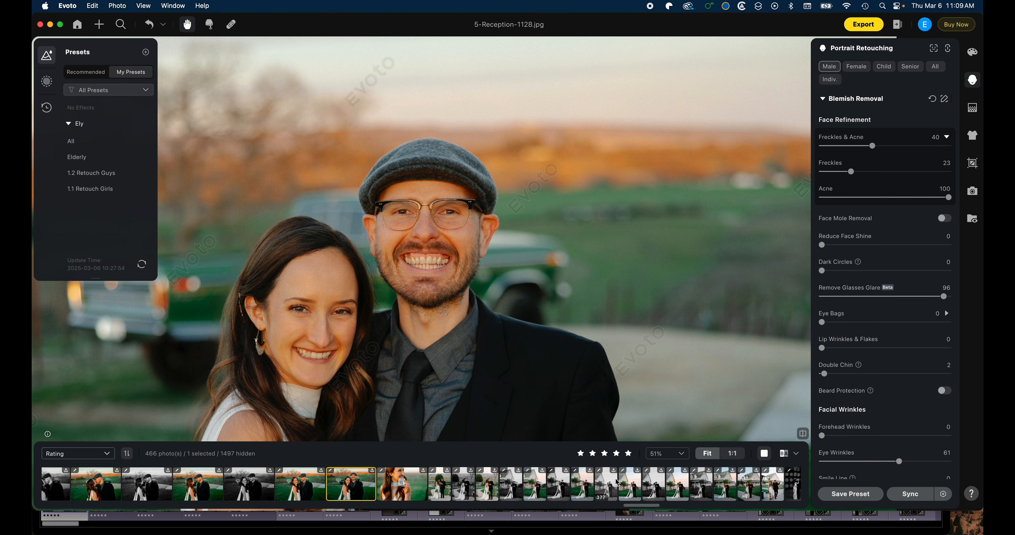
scroll(617, 482, left, 10)
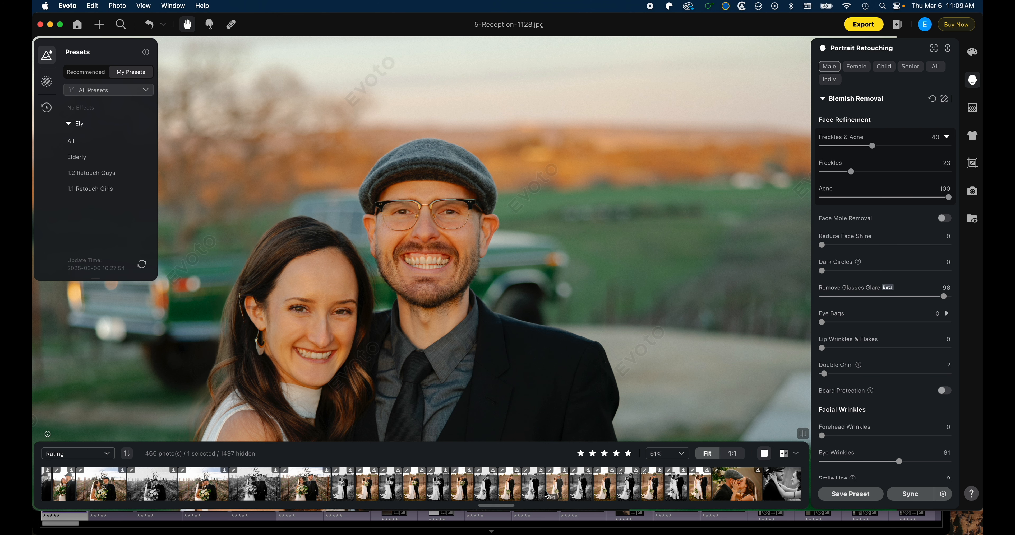
click(423, 496)
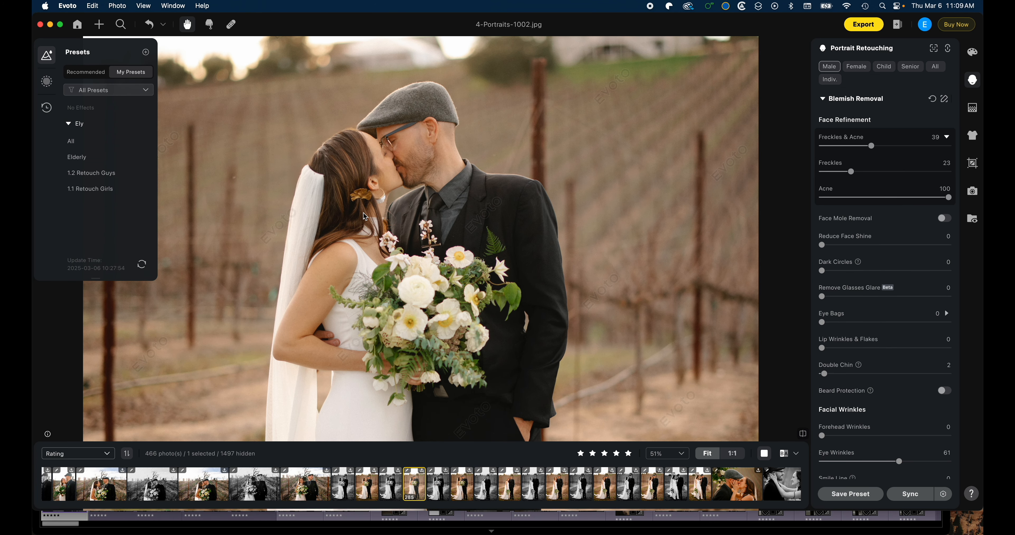
Step: Open the bride's close-up 2-Ceremony-1239.jpg and set Stray Hairs Removal to 88 and Beyond Figure Outlines to 86
scroll(305, 487, left, 5)
scroll(305, 487, left, 5)
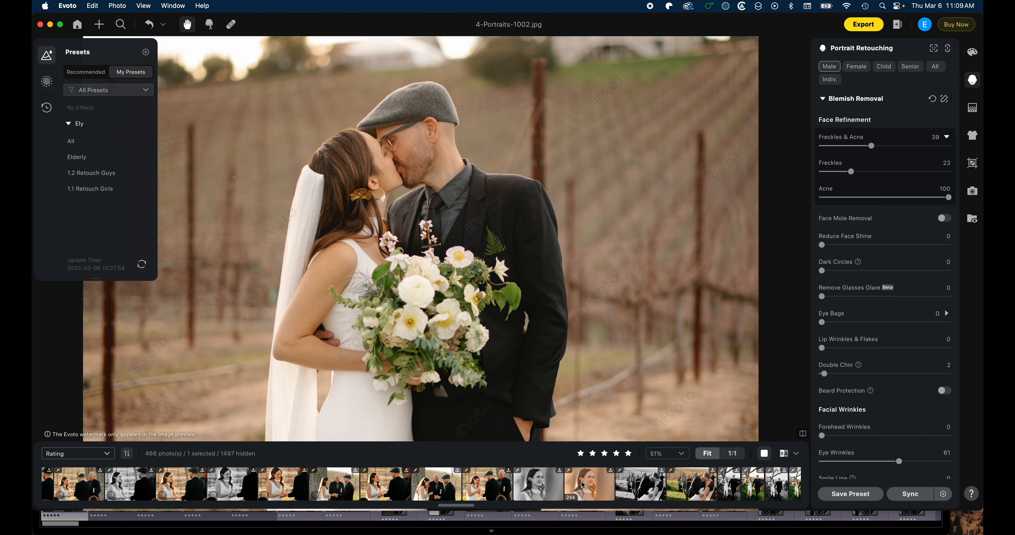
click(589, 483)
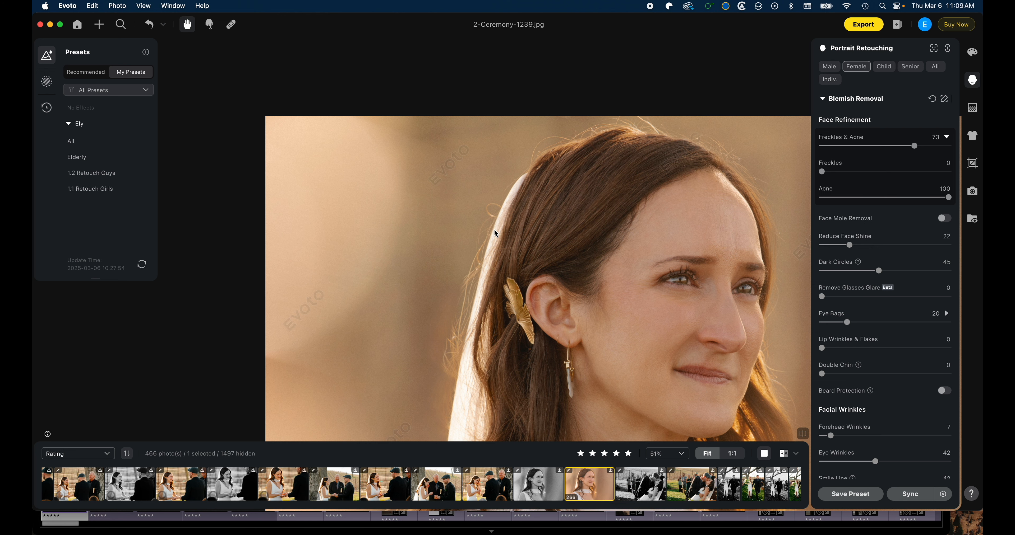
drag(496, 232, 412, 213)
scroll(896, 298, down, 20)
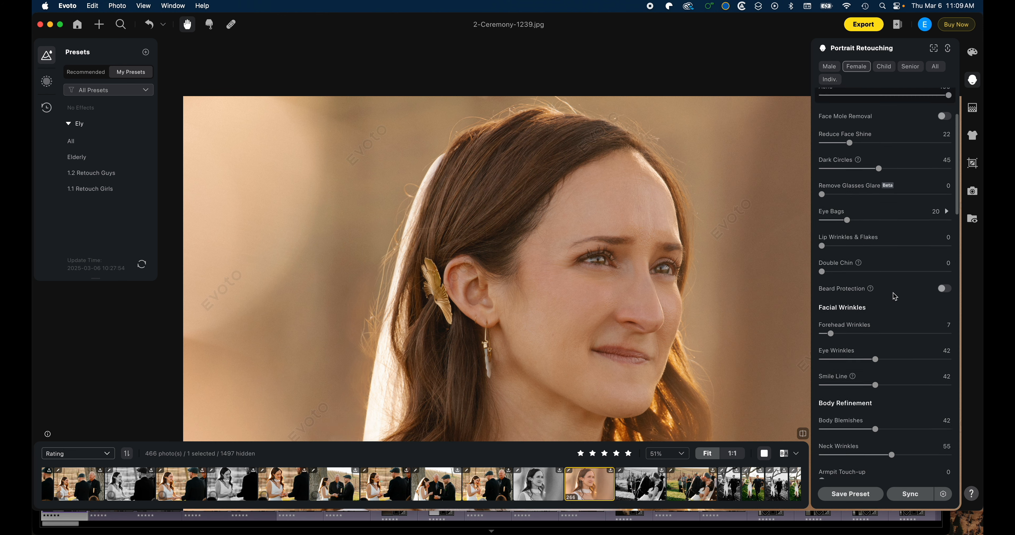
scroll(896, 298, up, 10)
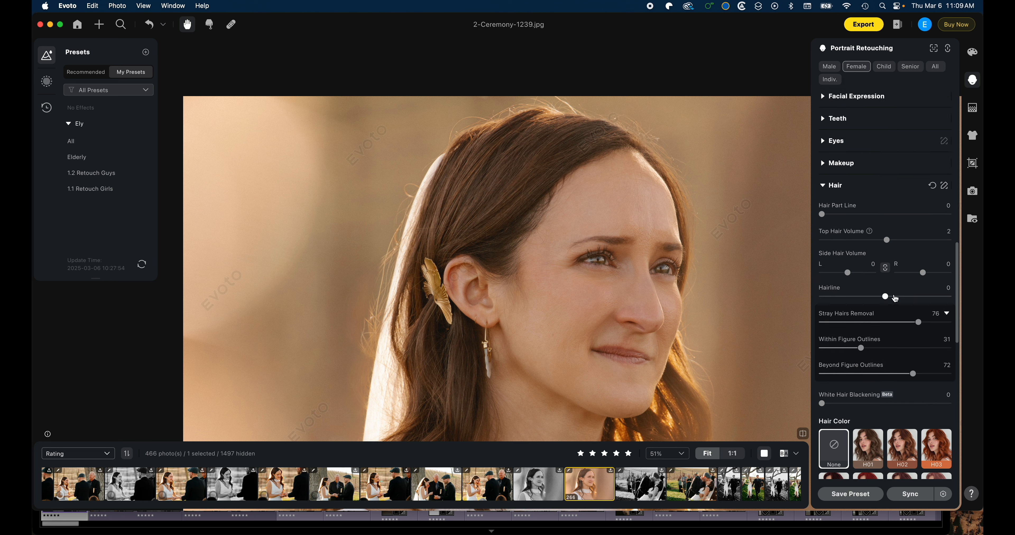
click(930, 358)
click(933, 306)
Step: Toggle the before/after comparison and inspect the stray hairs around the bride's veil, ear and shoulder
key(backslash)
mouse_move(458, 277)
mouse_down()
mouse_move(488, 159)
mouse_move(451, 245)
mouse_move(434, 258)
mouse_move(537, 165)
mouse_up()
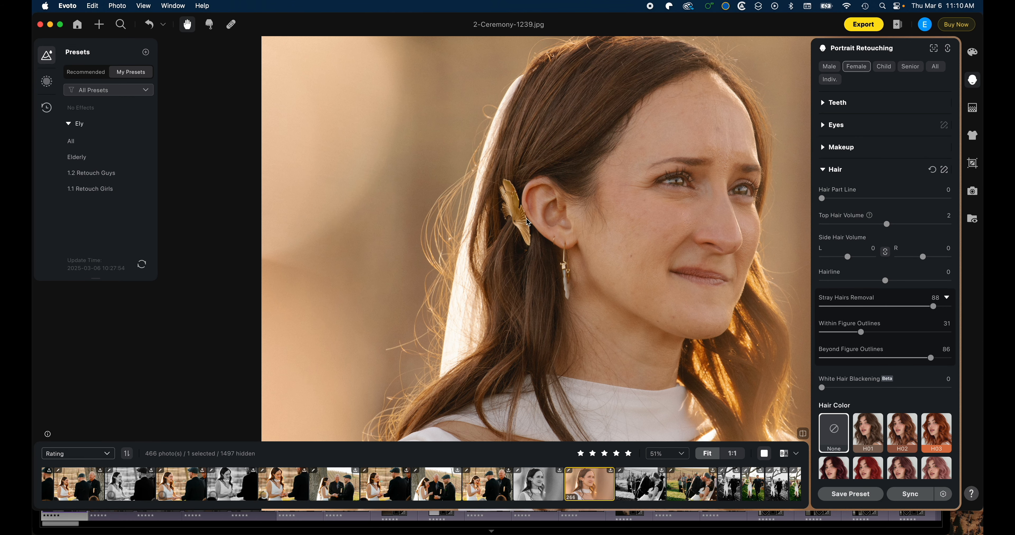
drag(481, 315, 493, 269)
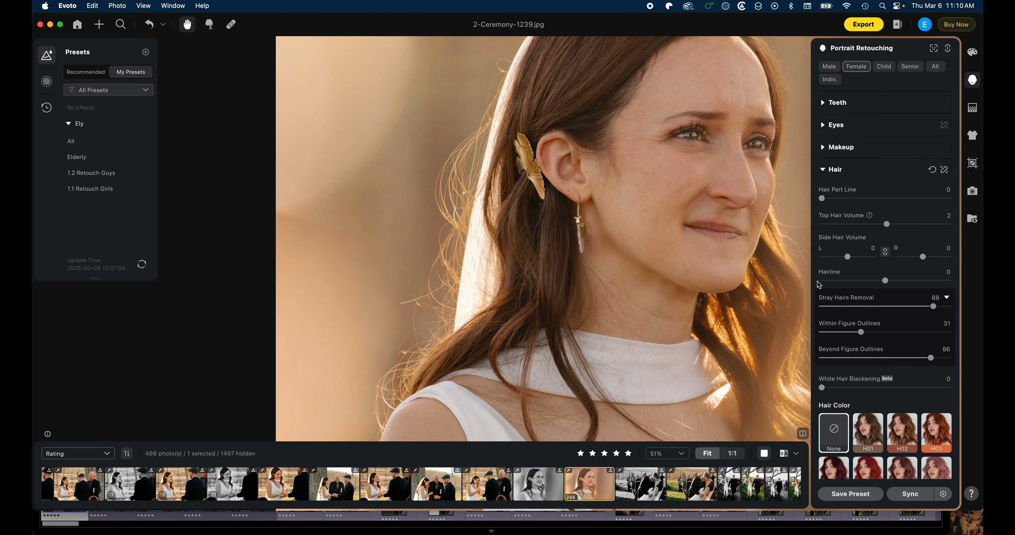
Step: Reduce the bride's Stray Hairs Removal to 48 and Beyond Figure Outlines to 61
click(899, 307)
click(881, 358)
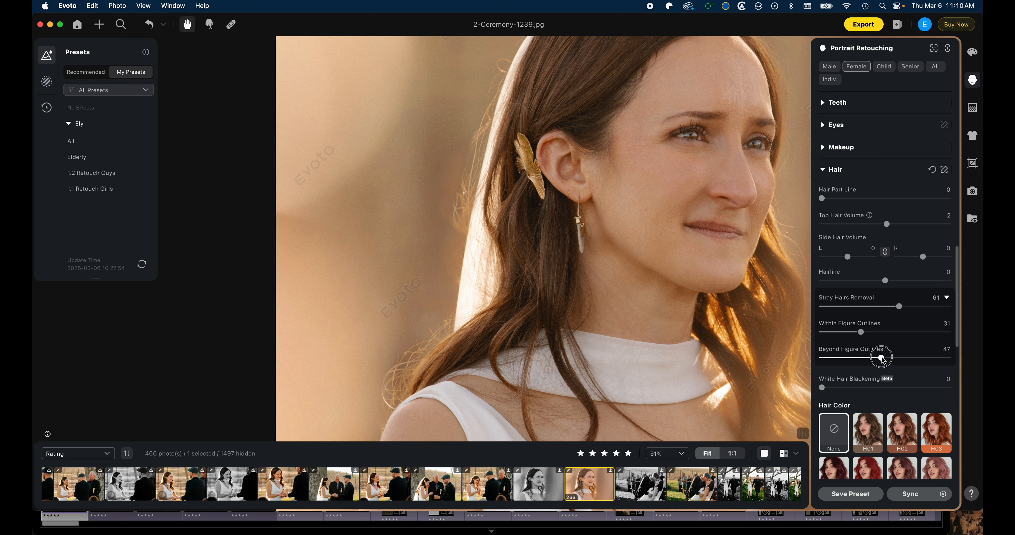
drag(875, 359, 856, 363)
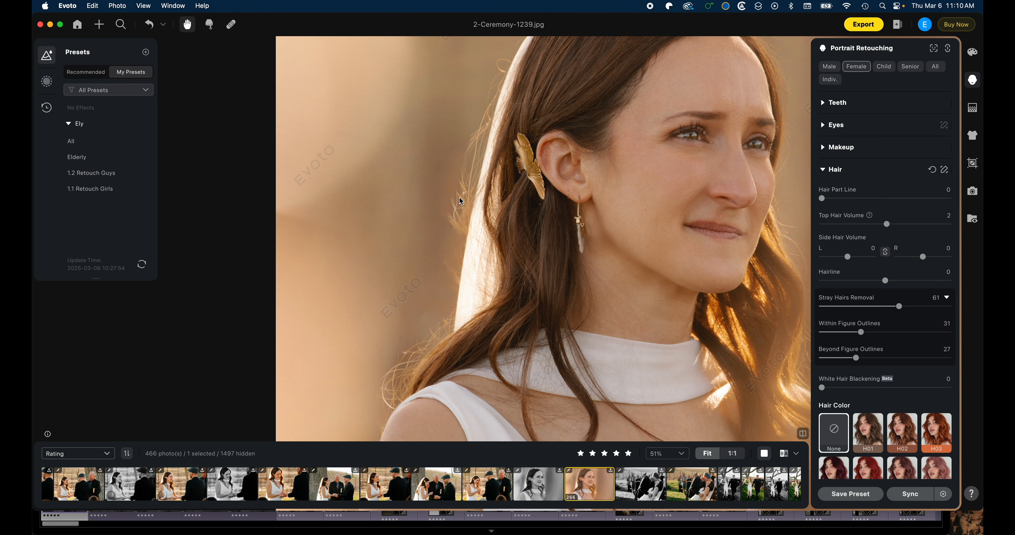
mouse_move(899, 306)
mouse_down()
mouse_move(951, 307)
mouse_move(898, 308)
mouse_up()
drag(856, 358, 899, 359)
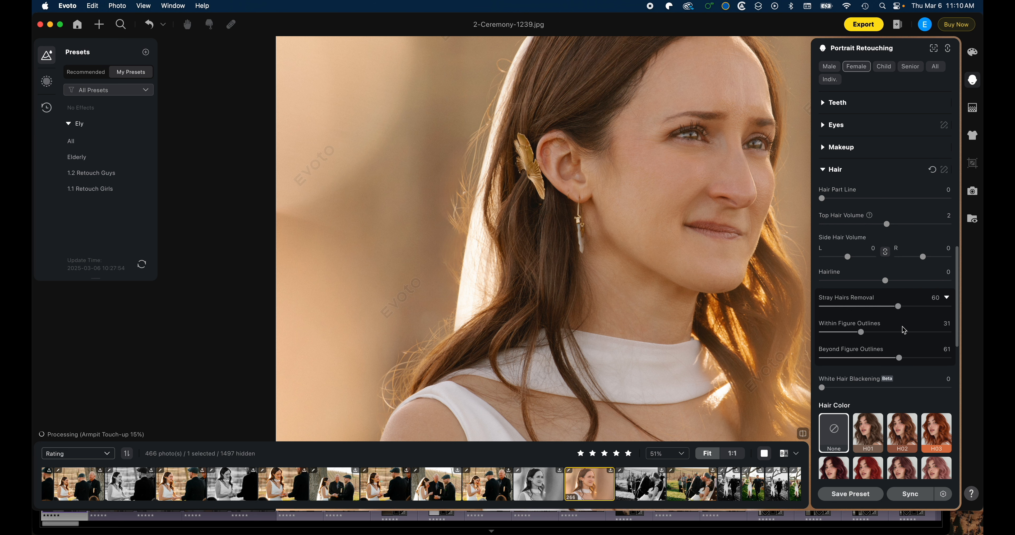
drag(886, 306, 882, 307)
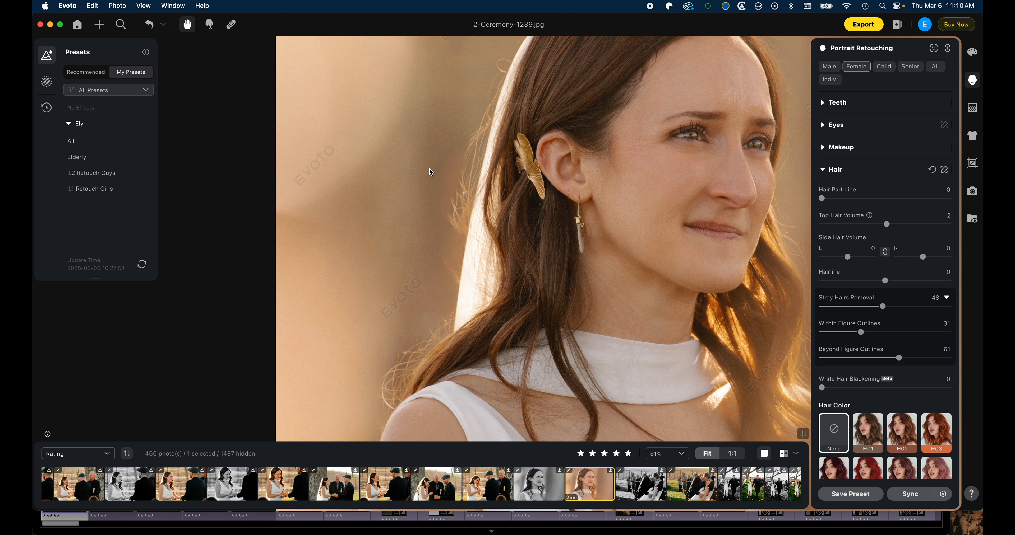
Step: Set the bride's Beyond Figure Outlines to 36 and Stray Hairs Removal to 0, and check her hair
scroll(467, 188, down, 5)
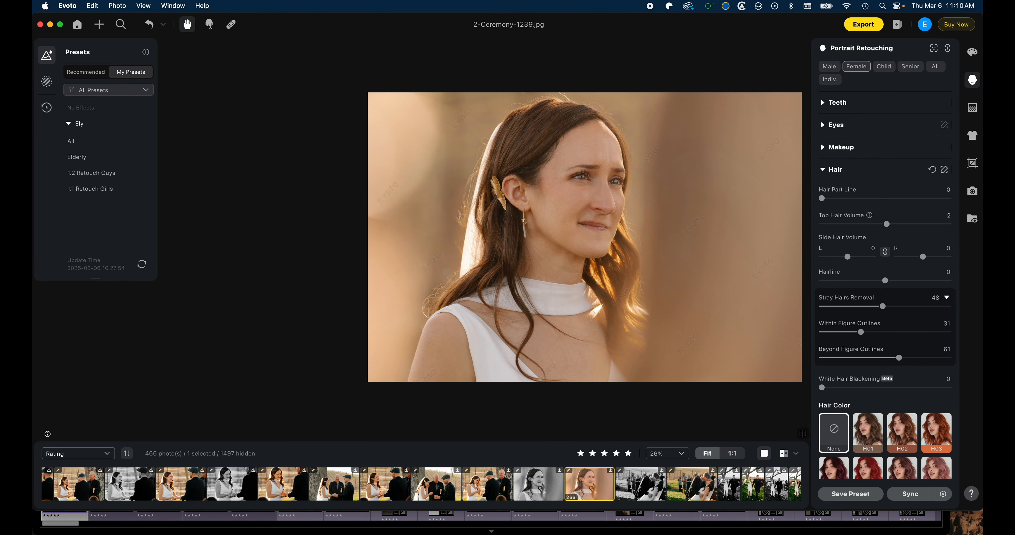
click(867, 307)
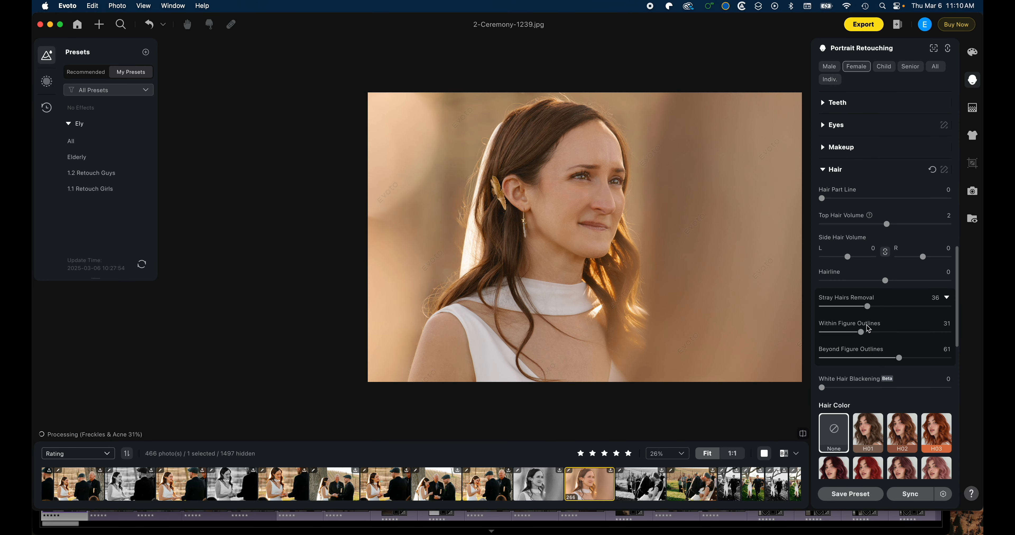
click(867, 358)
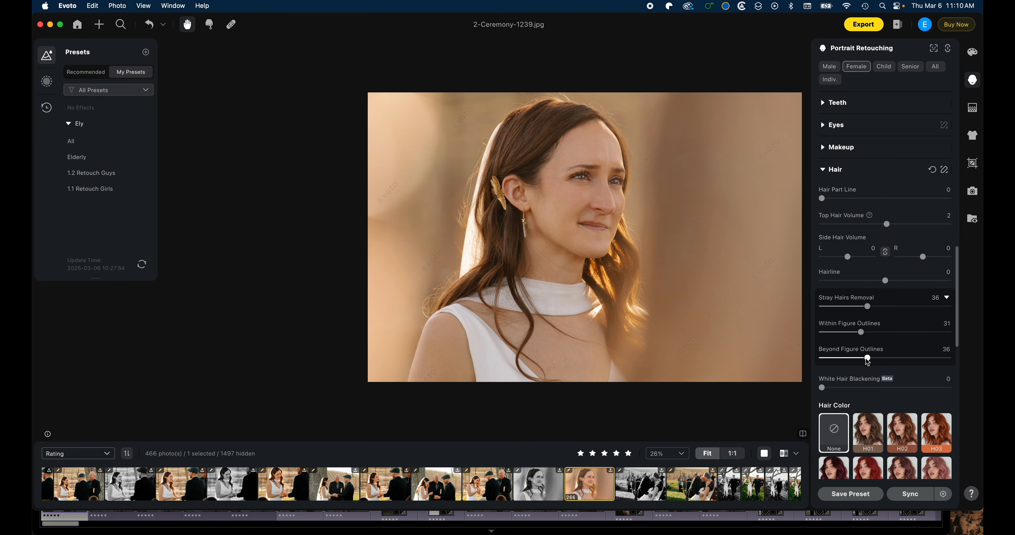
click(851, 306)
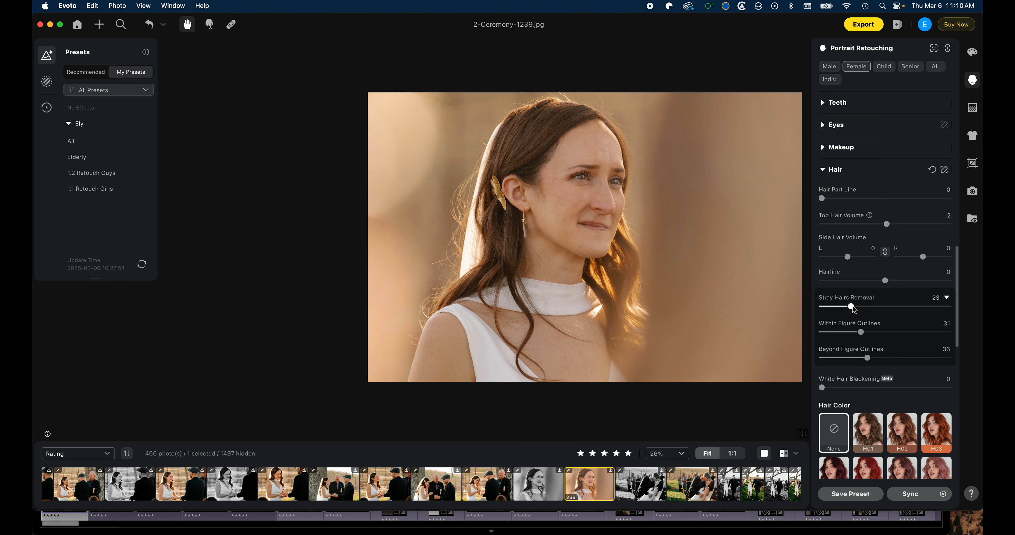
click(898, 306)
drag(900, 310, 906, 308)
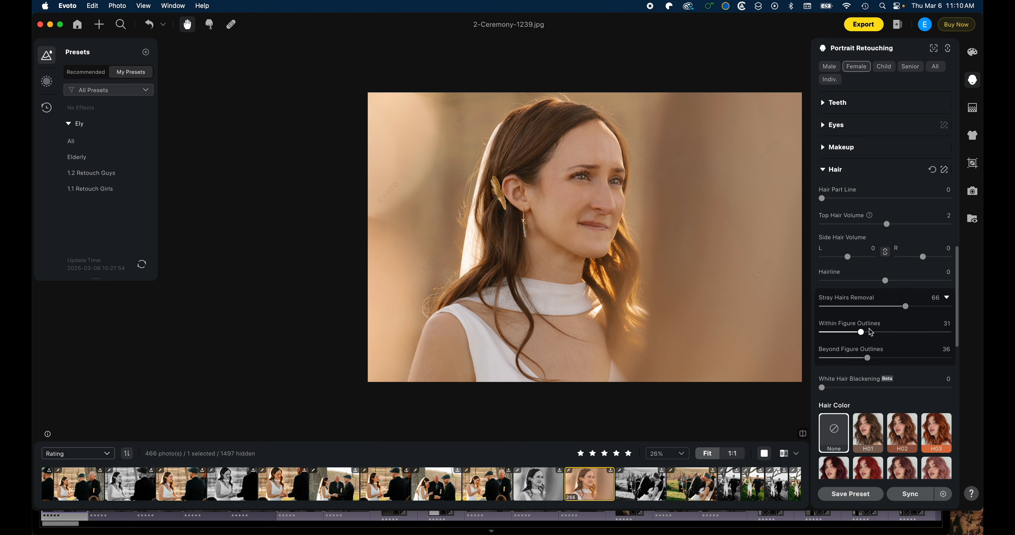
drag(851, 305, 809, 301)
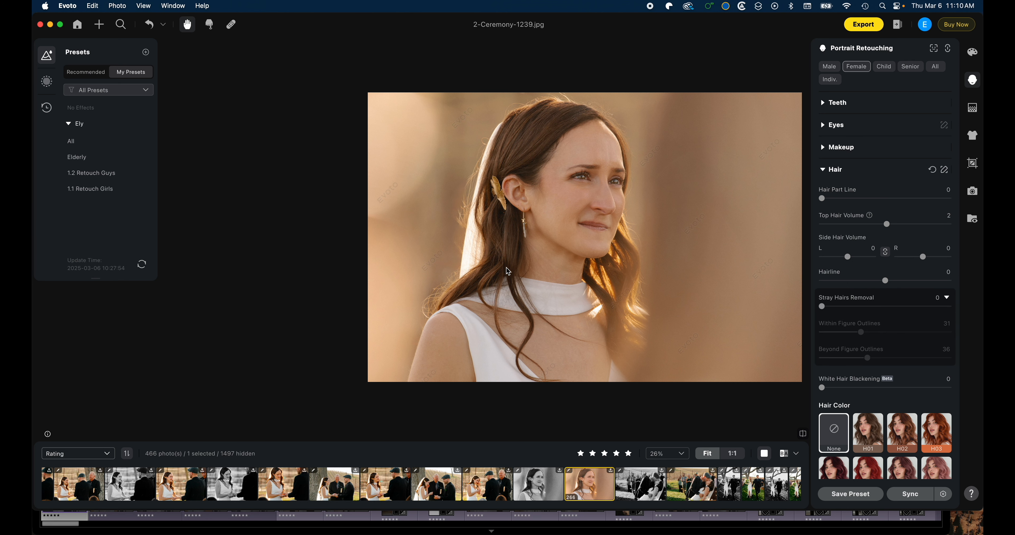
drag(608, 275, 527, 322)
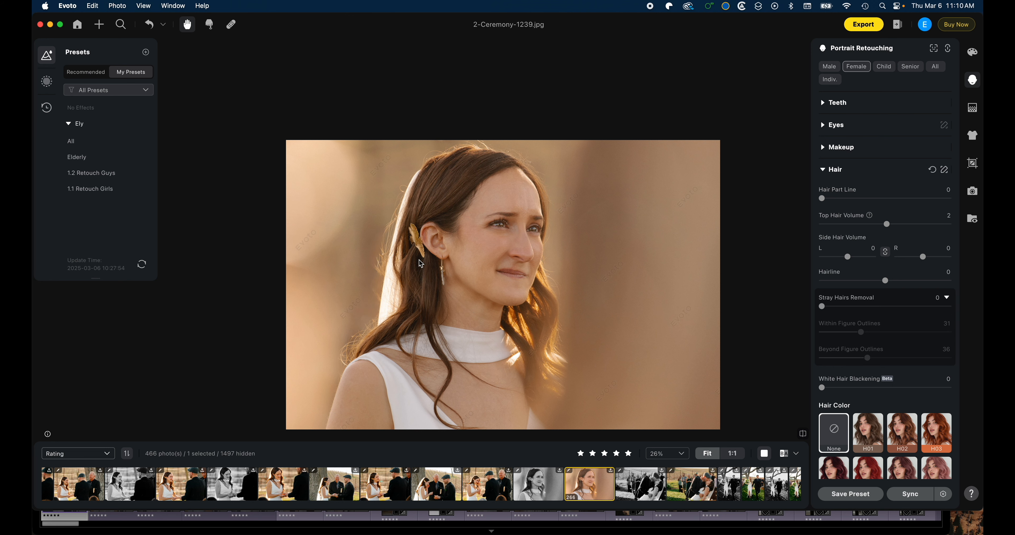
drag(420, 265, 467, 233)
scroll(438, 223, up, 3)
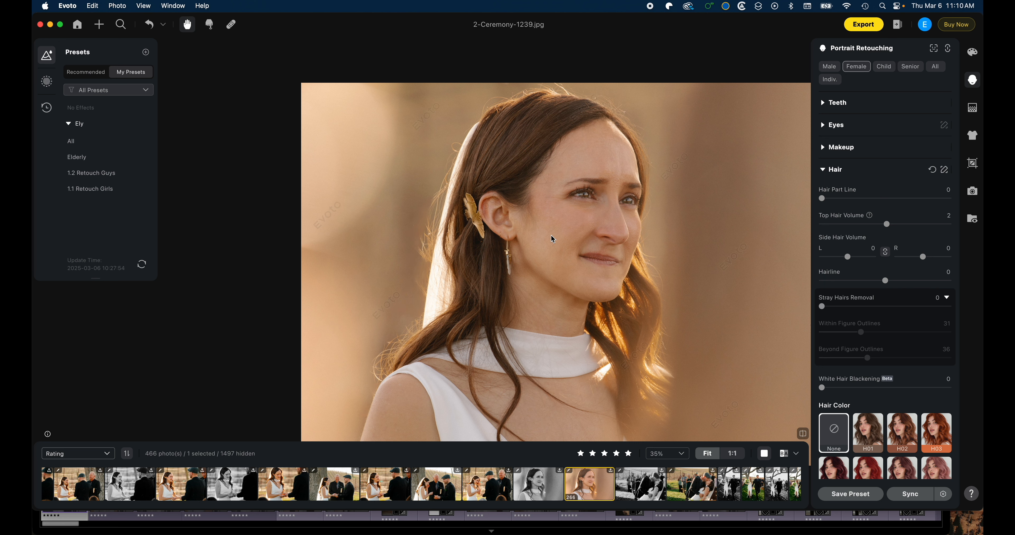
drag(536, 214, 317, 228)
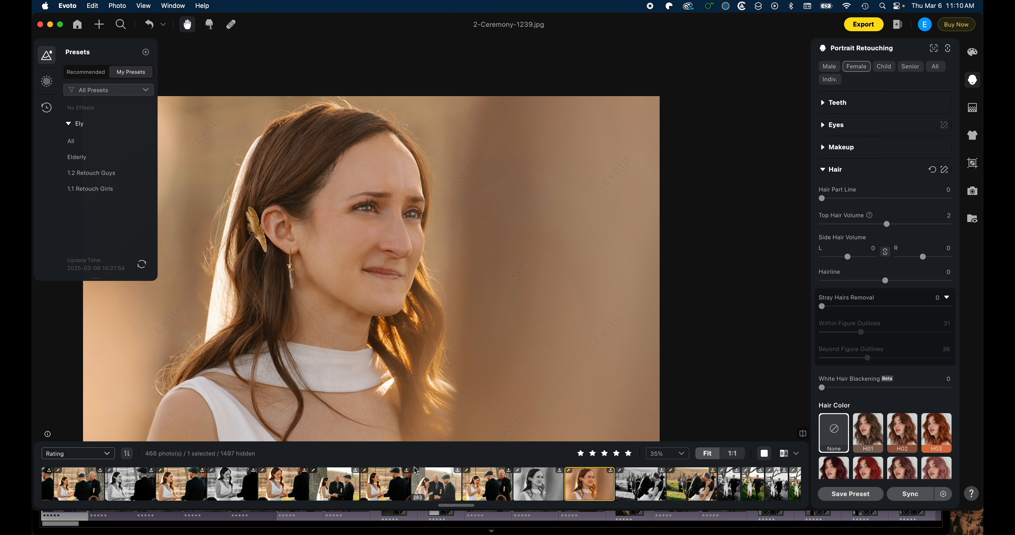
Step: Open the two-woman bouquet portrait 1-Getting.Ready-1333.jpg and set Within Figure Outlines to 57 and Beyond Figure Outlines to 86
scroll(417, 480, left, 10)
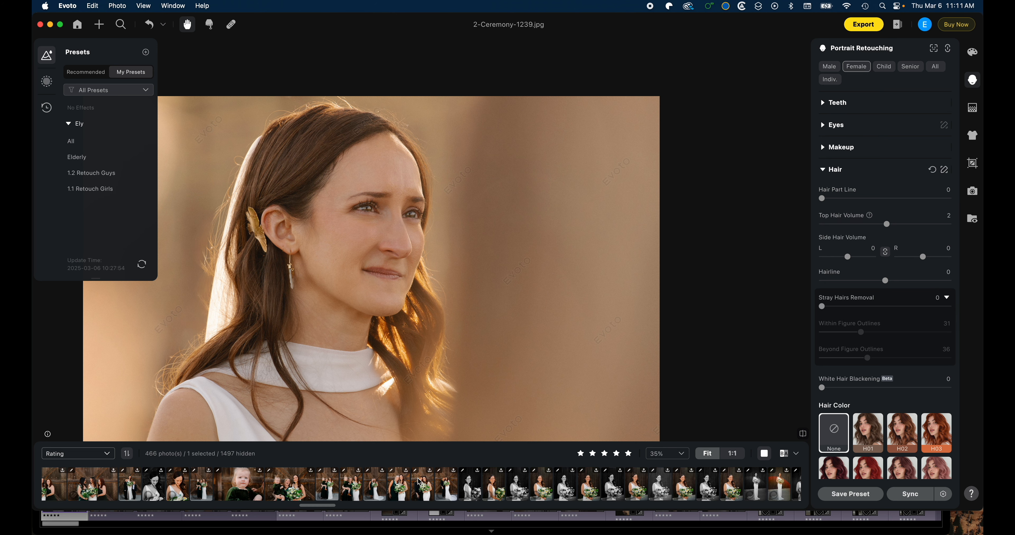
click(413, 487)
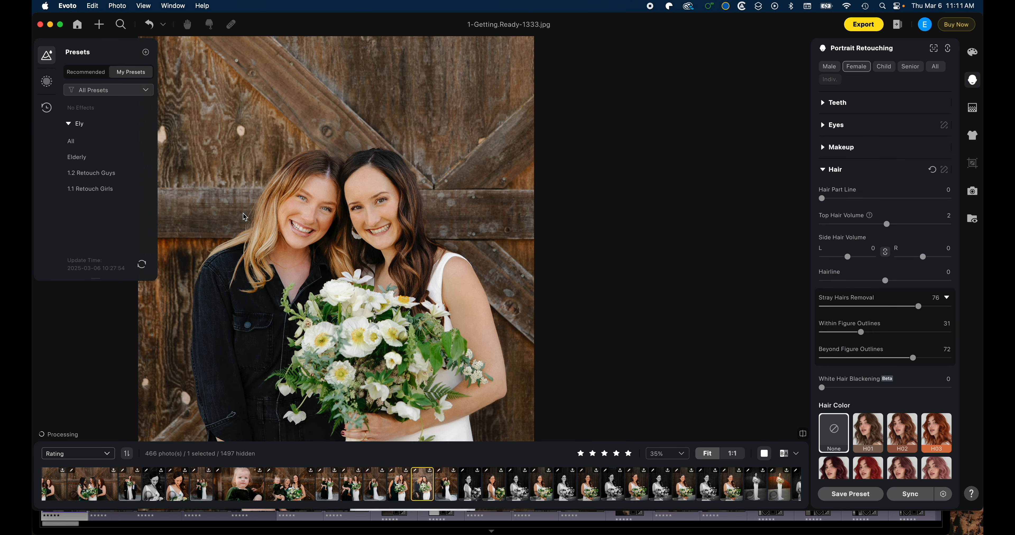
drag(297, 188, 343, 197)
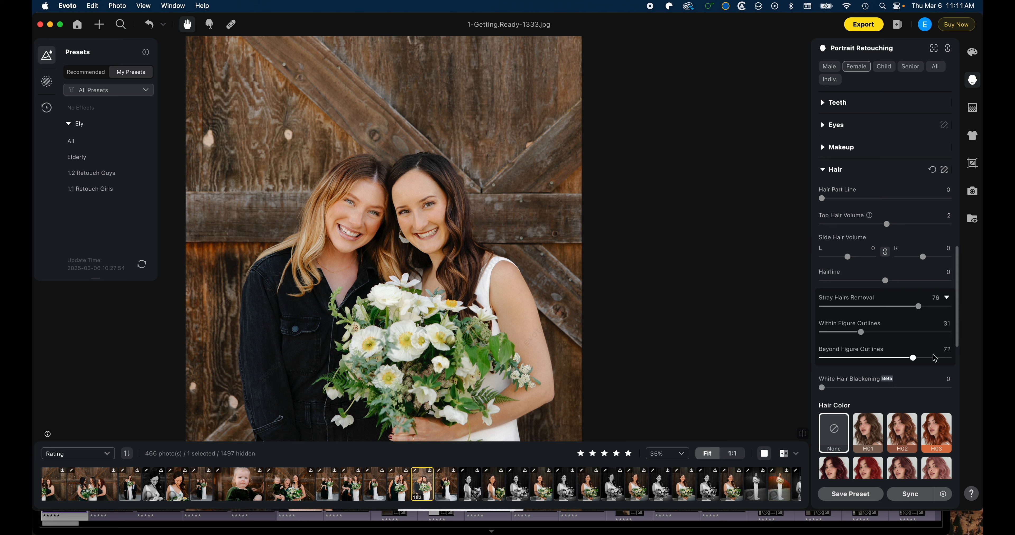
click(894, 332)
drag(913, 358, 930, 359)
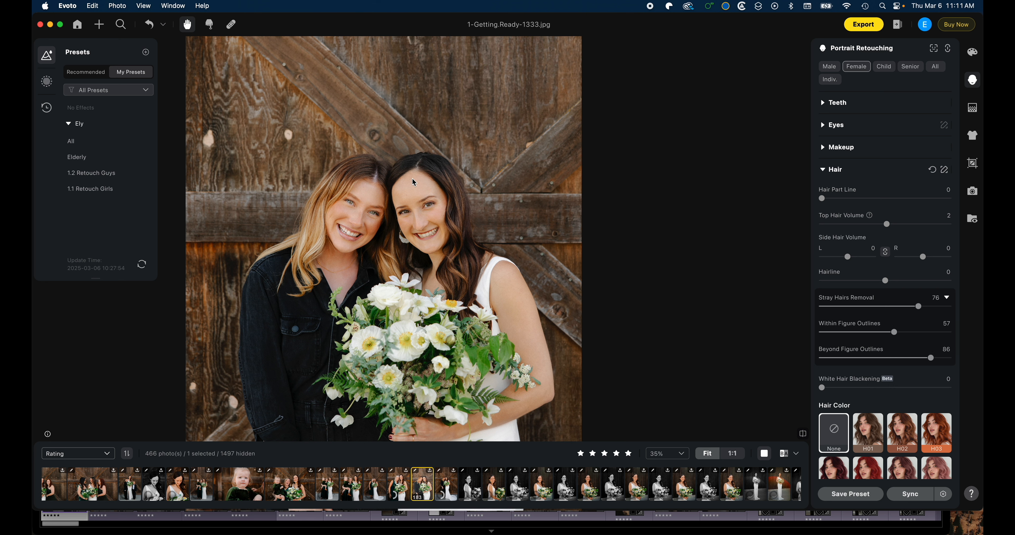
Step: Examine the two women's hair up close and at reduced size, and look through the retouching settings
drag(410, 169, 347, 195)
scroll(356, 200, up, 5)
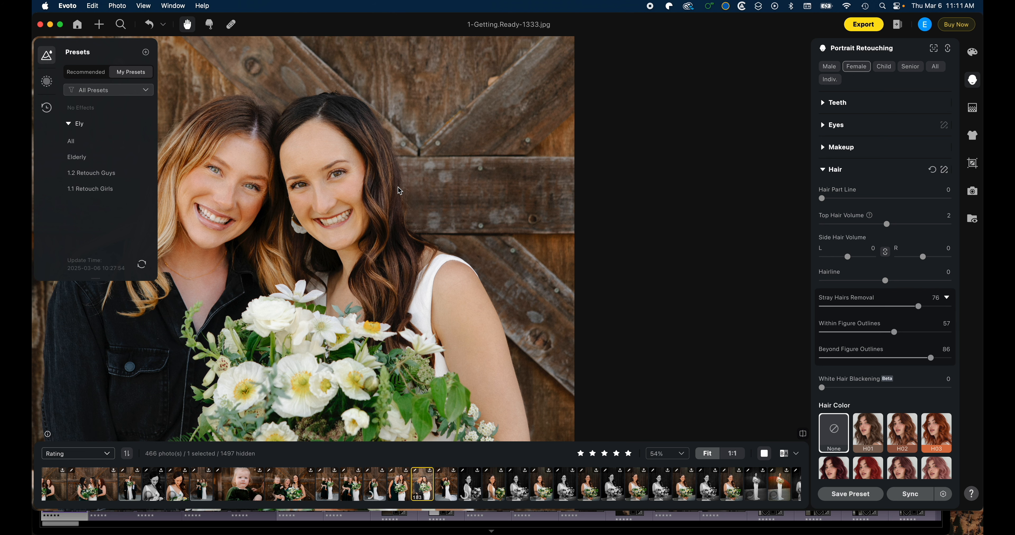
scroll(398, 188, down, 4)
scroll(398, 188, down, 2)
scroll(908, 322, up, 1)
scroll(908, 323, down, 6)
scroll(908, 322, down, 8)
scroll(909, 327, up, 12)
scroll(910, 327, up, 8)
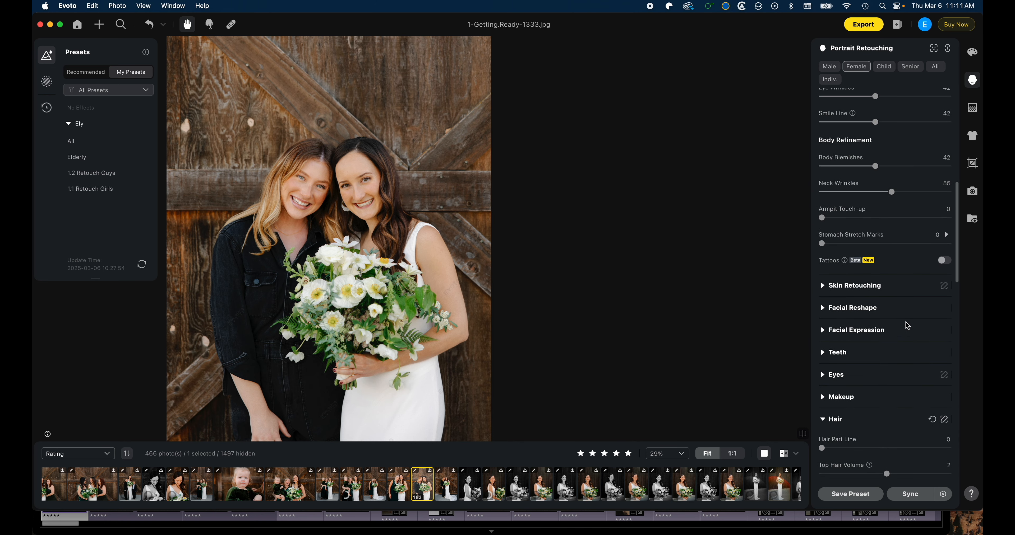
Step: Under Skin Retouching, try the reddish and brown skin tones for the women and adjust the tone amount
click(855, 285)
scroll(858, 310, down, 7)
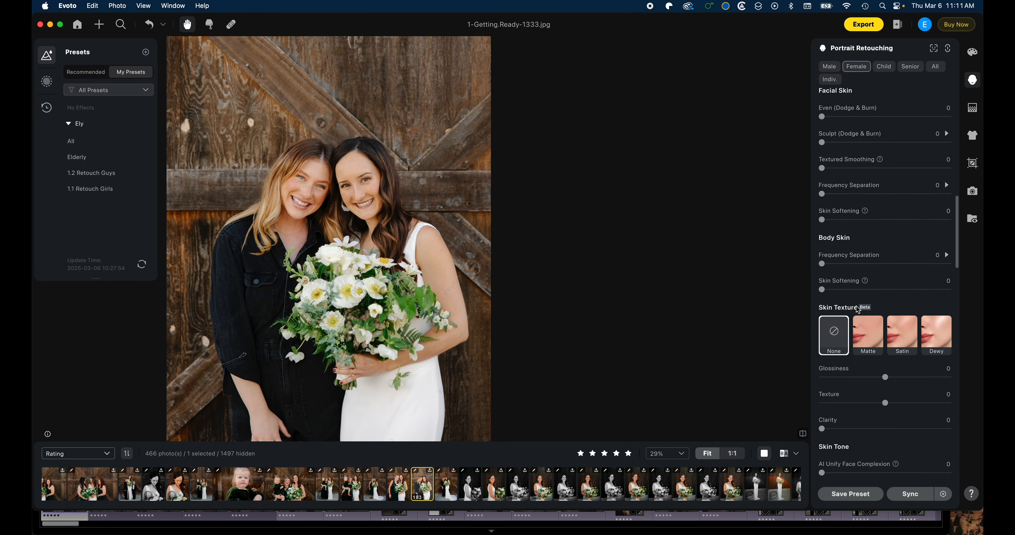
scroll(859, 311, down, 5)
click(898, 363)
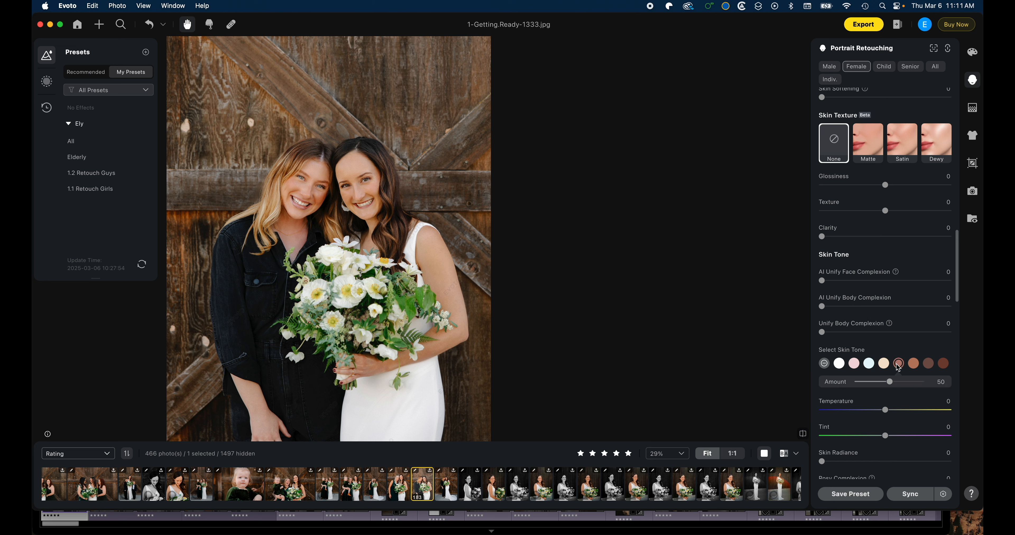
click(912, 366)
click(898, 365)
mouse_move(913, 387)
mouse_down()
mouse_move(875, 386)
mouse_move(896, 388)
mouse_up()
scroll(900, 262, up, 15)
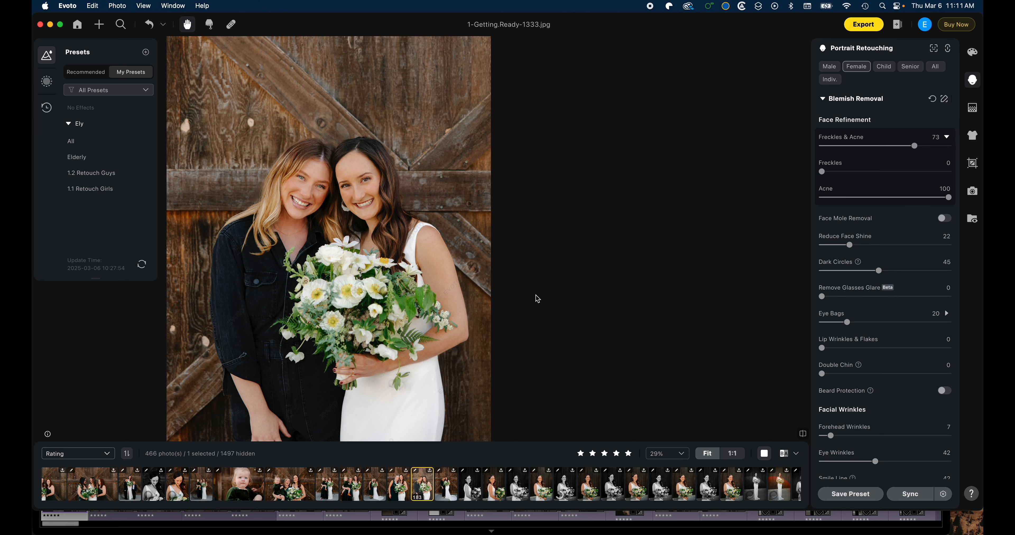
Step: Change the rating filter to show photos with three stars or higher
click(89, 455)
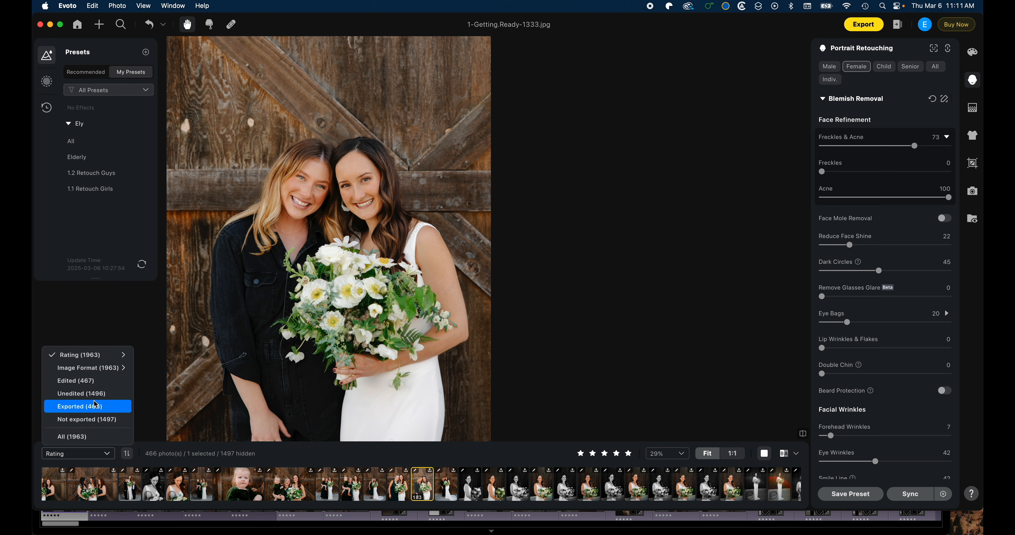
mouse_move(114, 355)
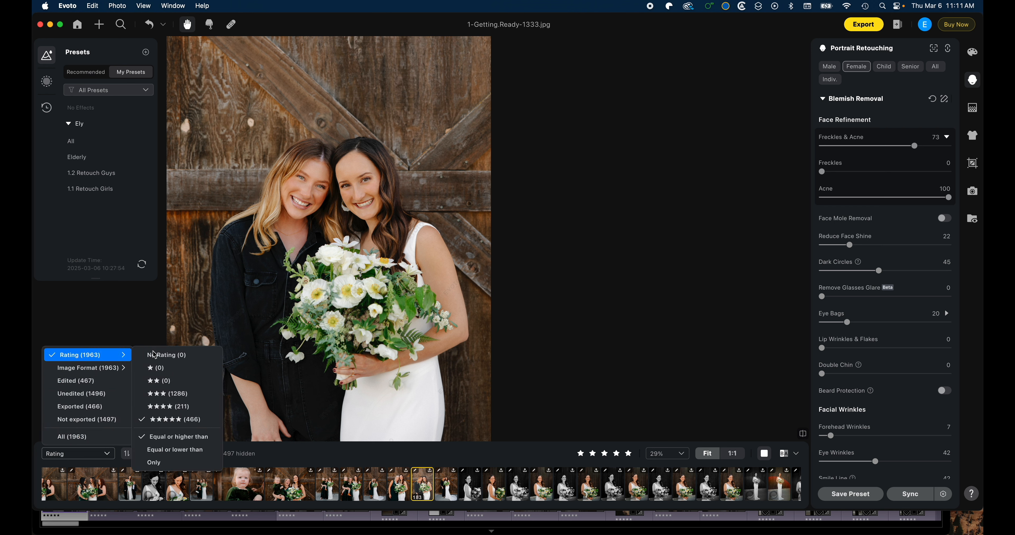
click(185, 398)
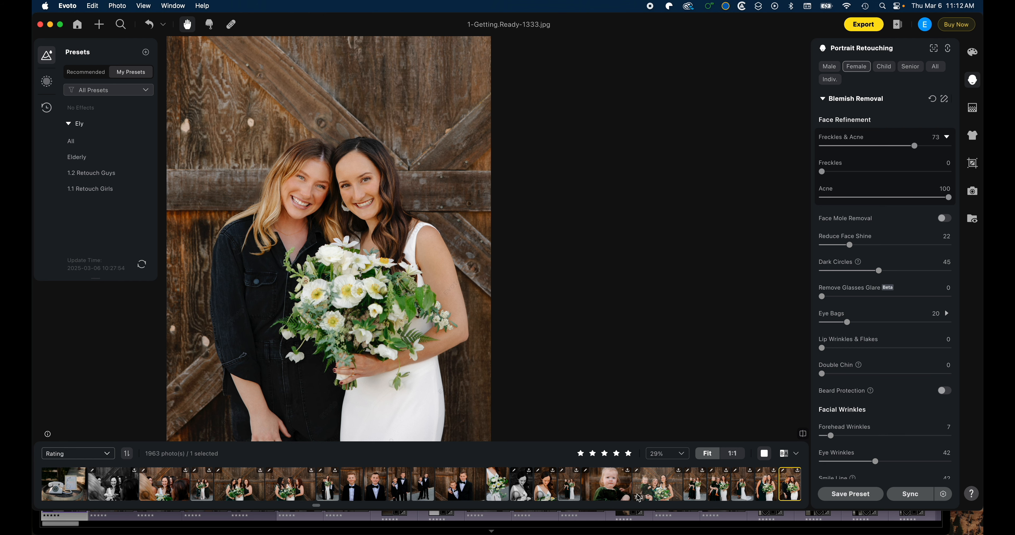
Step: Browse ahead to the family group photos under the tree and open 3-Family-1048.jpg
scroll(639, 494, down, 10)
scroll(640, 495, down, 10)
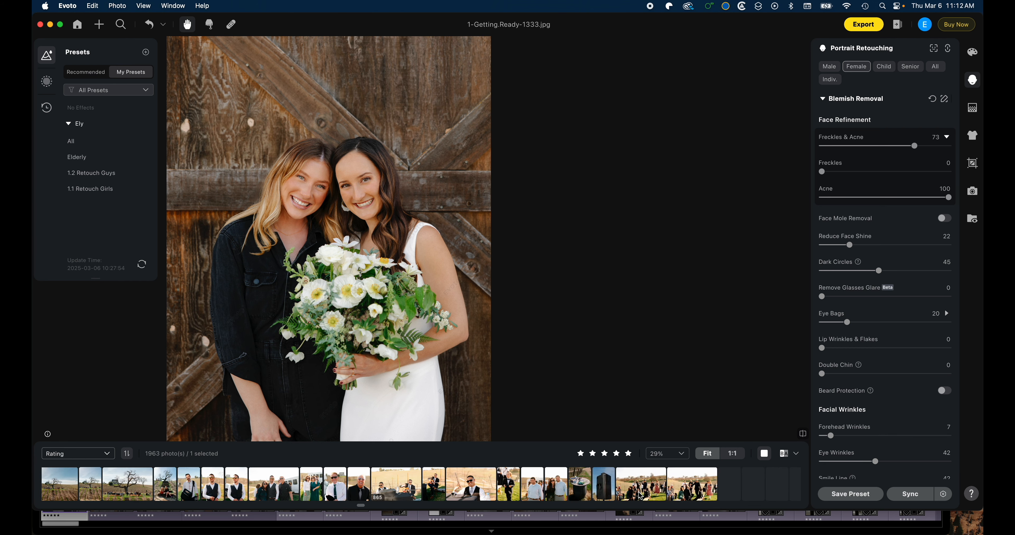
scroll(474, 496, down, 10)
scroll(475, 495, down, 5)
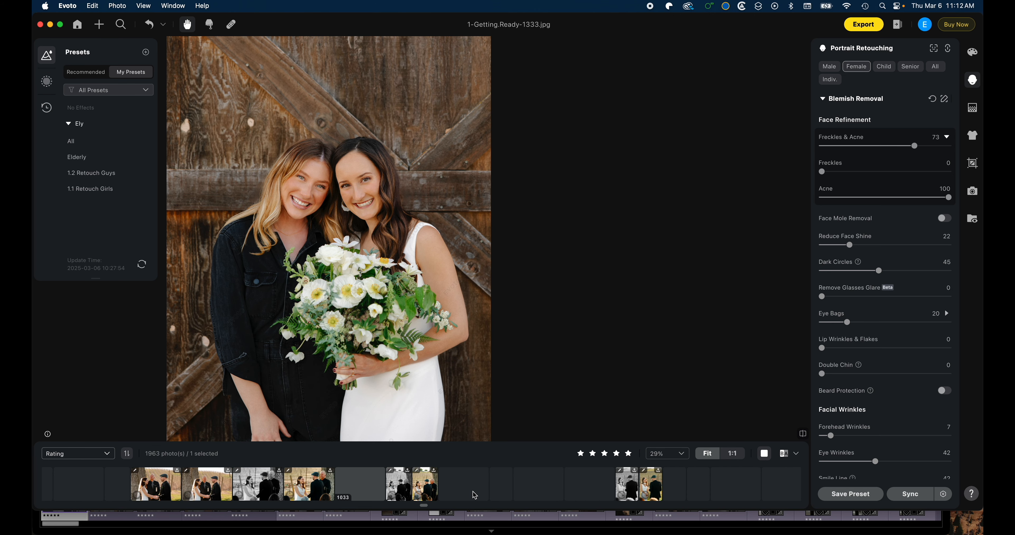
scroll(511, 487, down, 5)
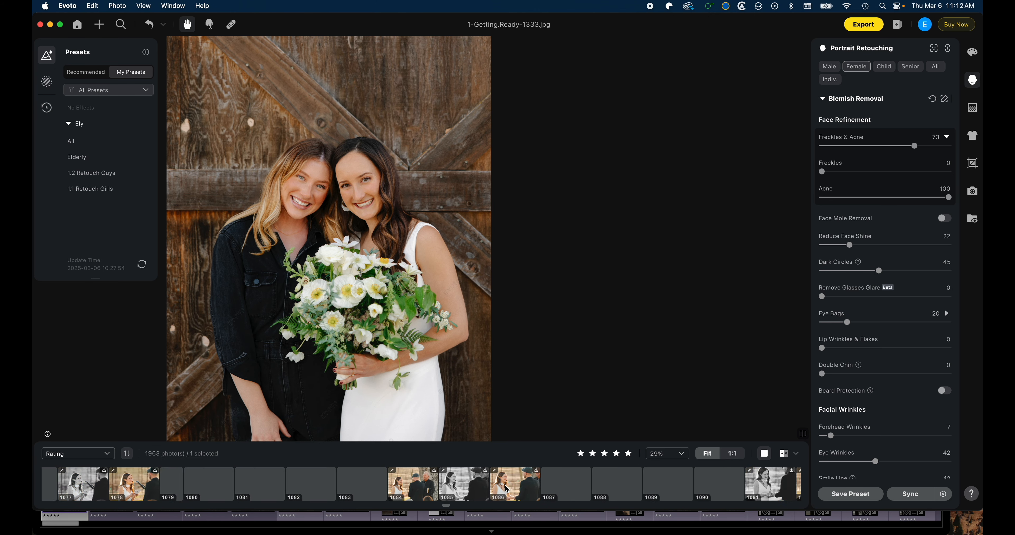
scroll(505, 489, down, 15)
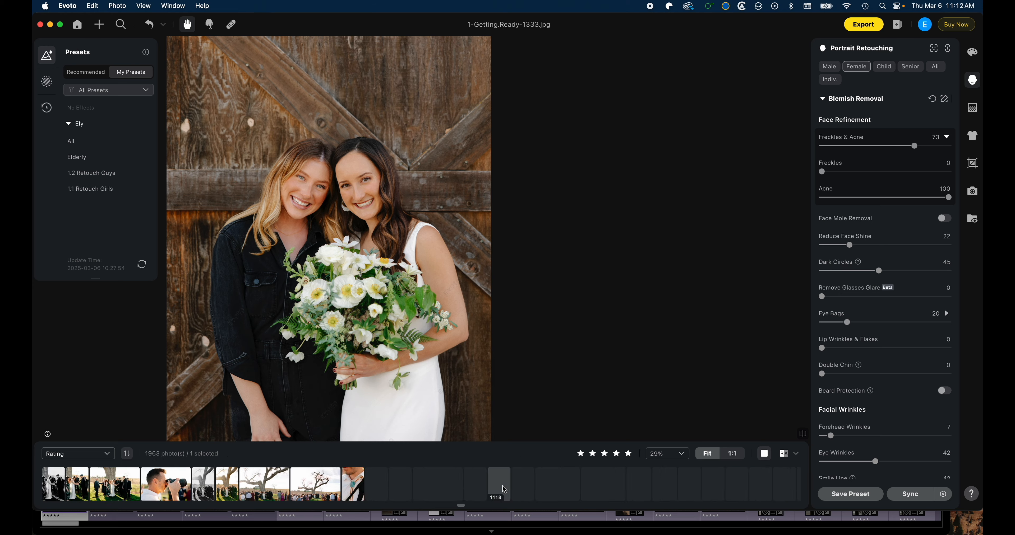
scroll(502, 489, down, 3)
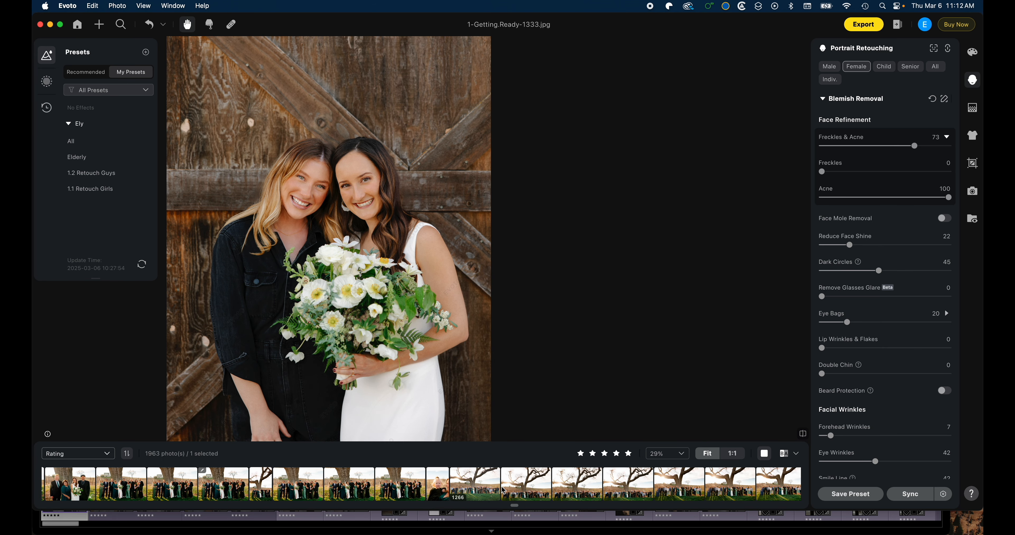
click(484, 488)
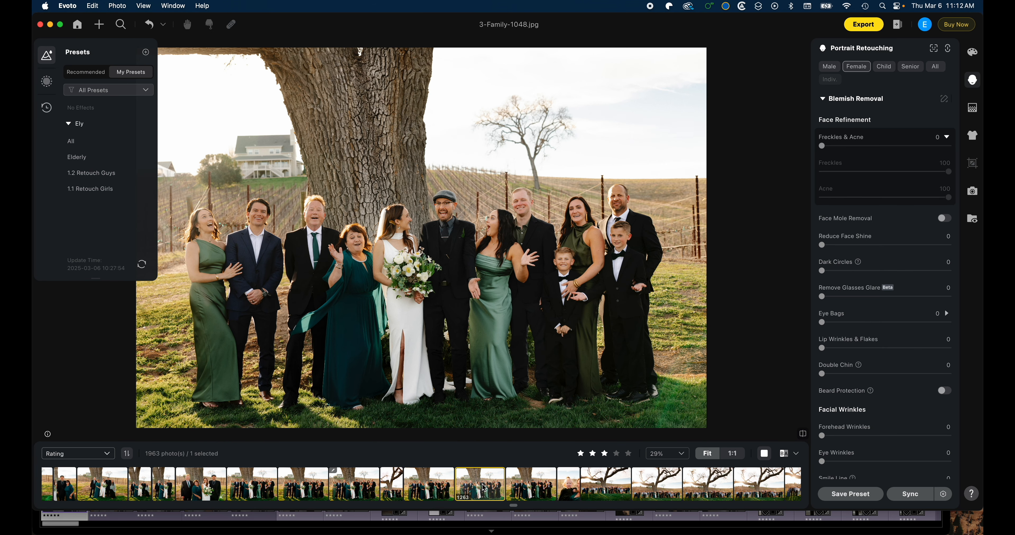
Step: Open the posed family group photo 3-Family-1043.jpg and switch to individual retouching for each person's face
scroll(433, 486, up, 1)
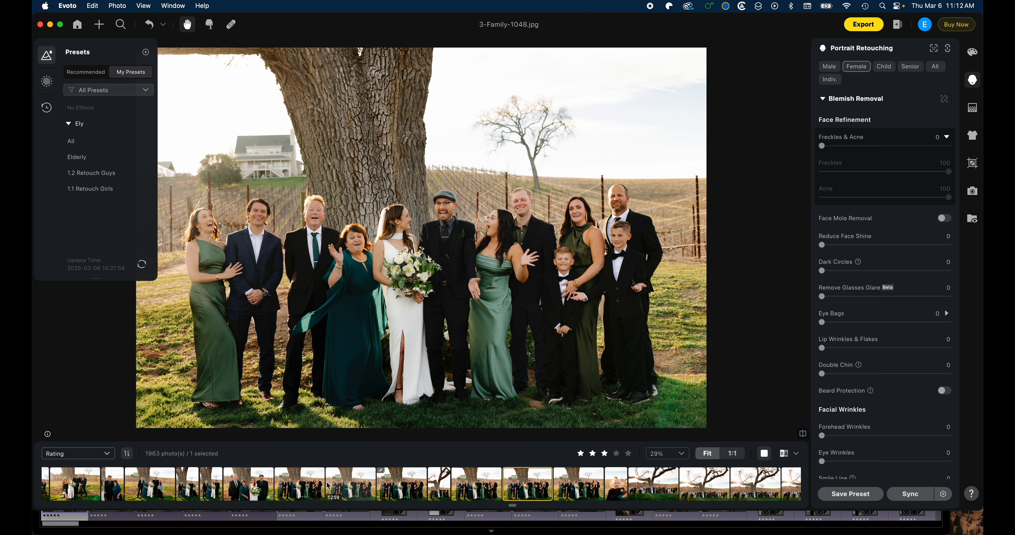
click(299, 485)
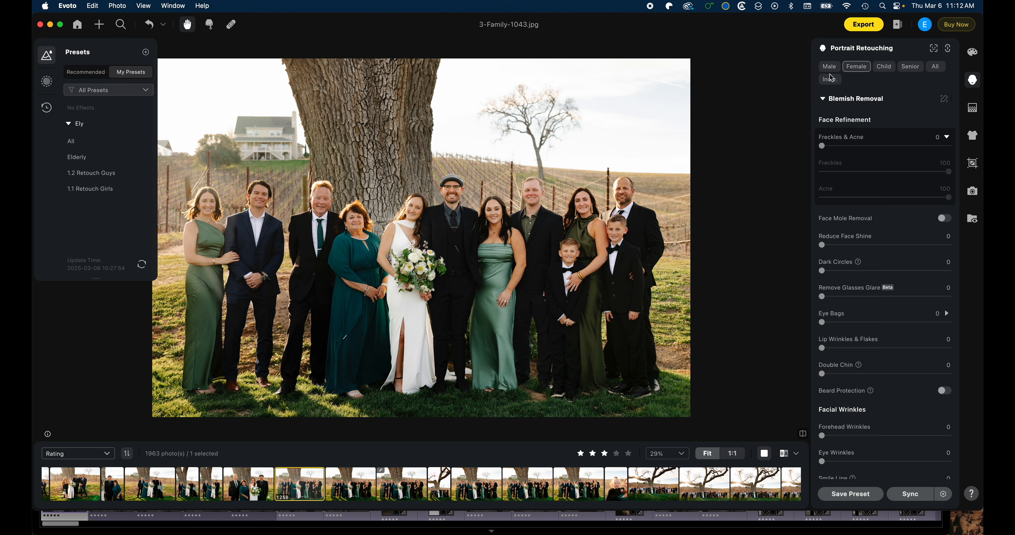
click(830, 79)
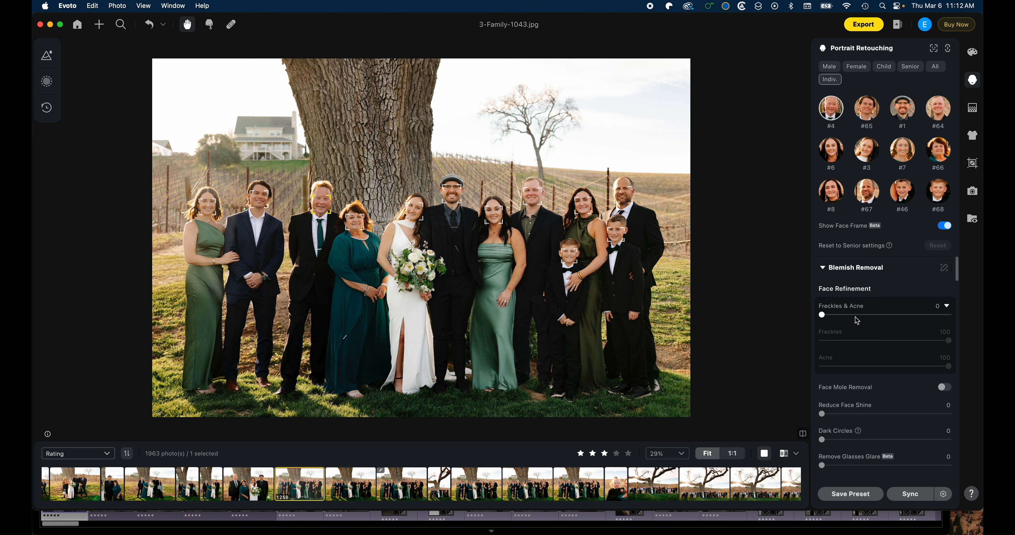
scroll(854, 338, down, 15)
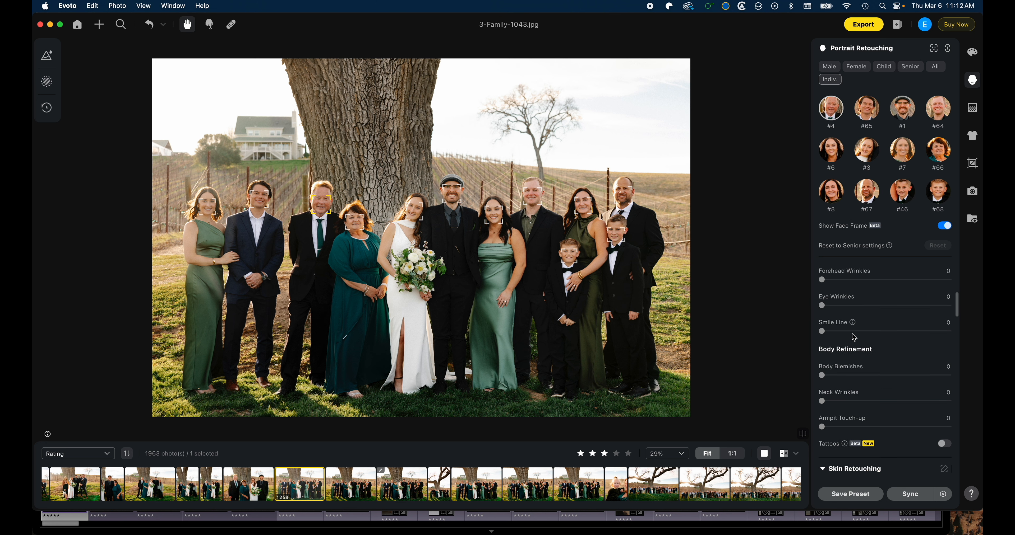
Step: Under Full Body Reshape, set AI Reshape to 4 for face #4 and try the left neck adjustment
scroll(857, 344, down, 5)
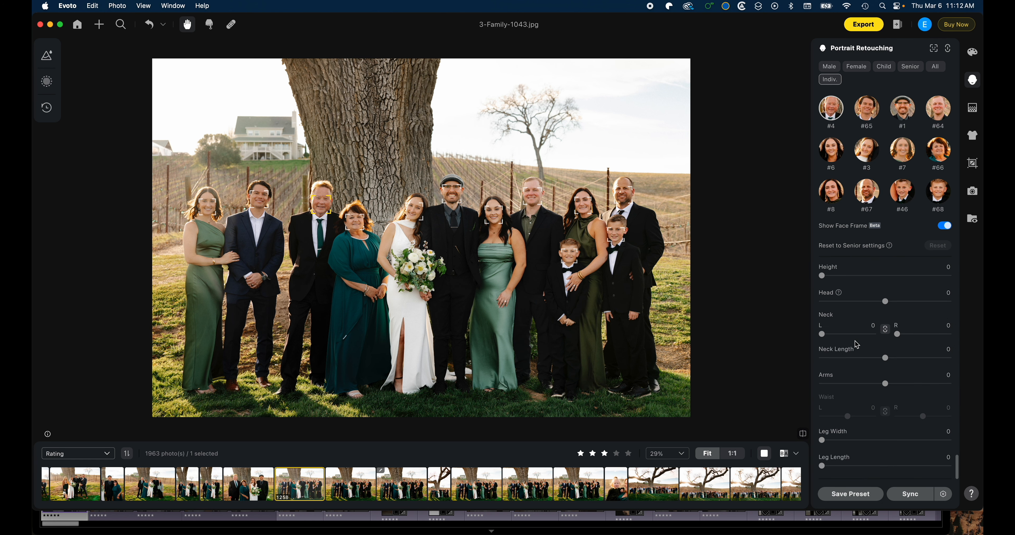
scroll(867, 394, up, 5)
scroll(869, 393, down, 1)
mouse_move(883, 334)
mouse_down()
mouse_move(841, 332)
mouse_move(887, 332)
mouse_up()
scroll(841, 427, down, 3)
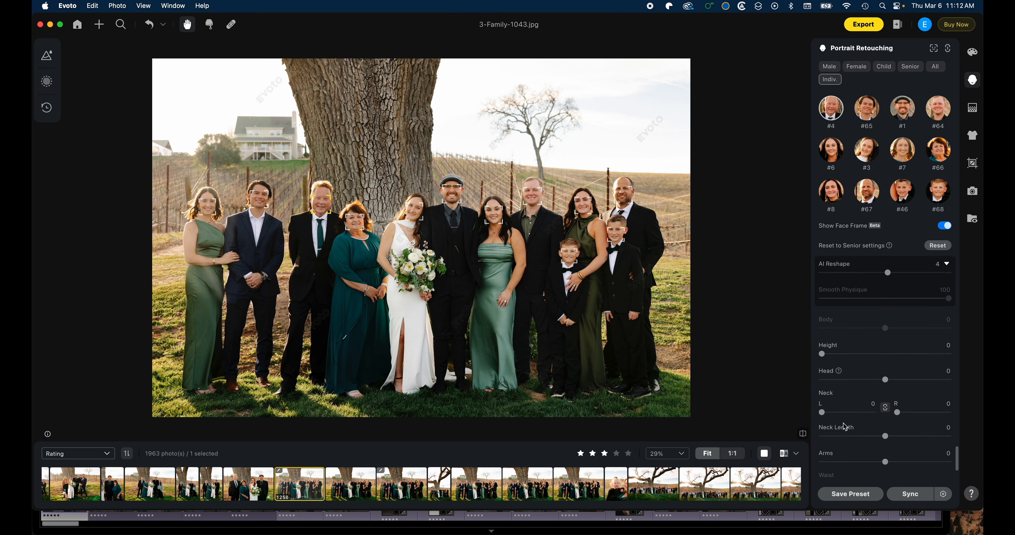
mouse_move(825, 409)
mouse_down()
mouse_move(867, 412)
mouse_move(815, 412)
mouse_up()
Step: Examine face #4's individual retouching options, including White Hair Blackening, skin tone, blemish removal and the body reshape settings
scroll(860, 379, down, 10)
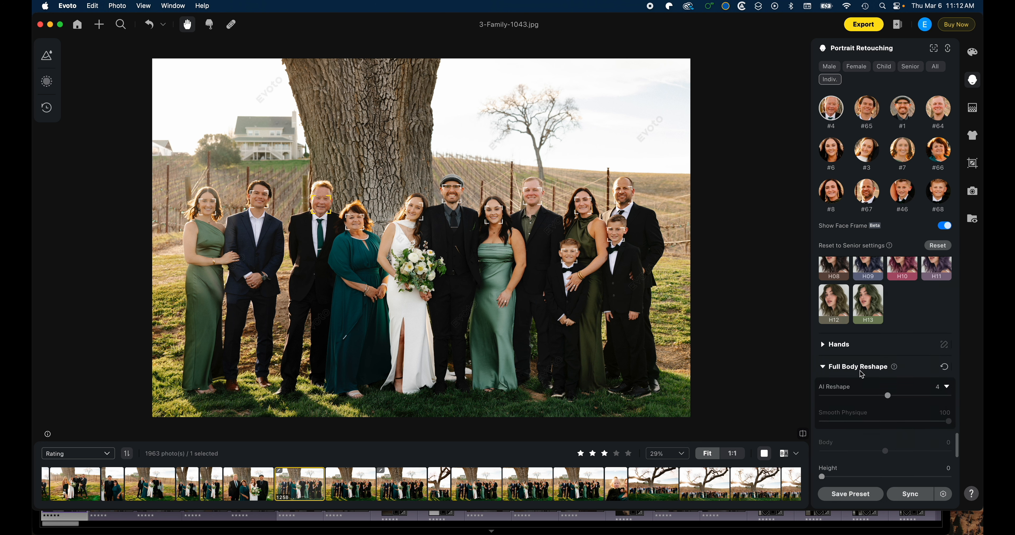
scroll(860, 379, up, 5)
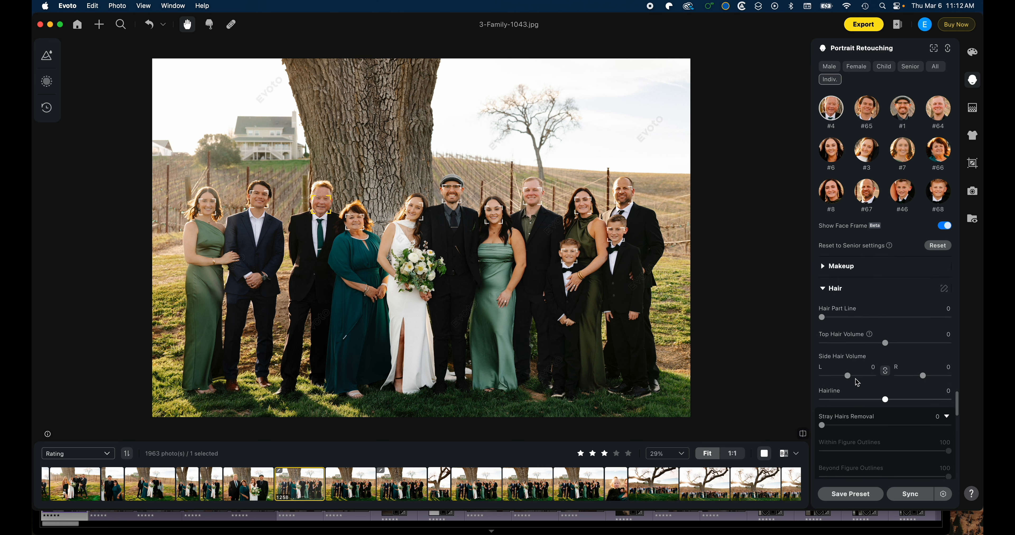
scroll(857, 382, down, 4)
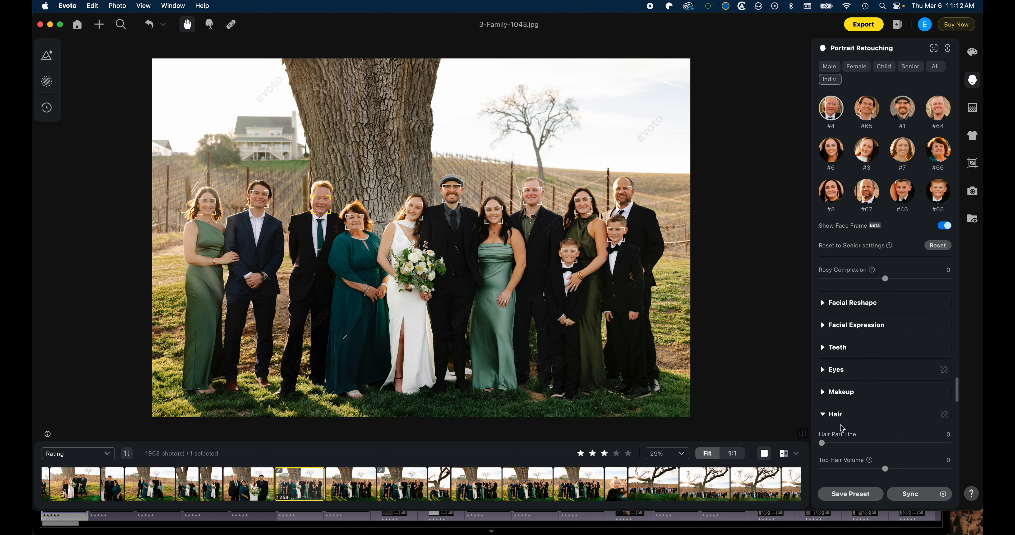
scroll(859, 411, down, 5)
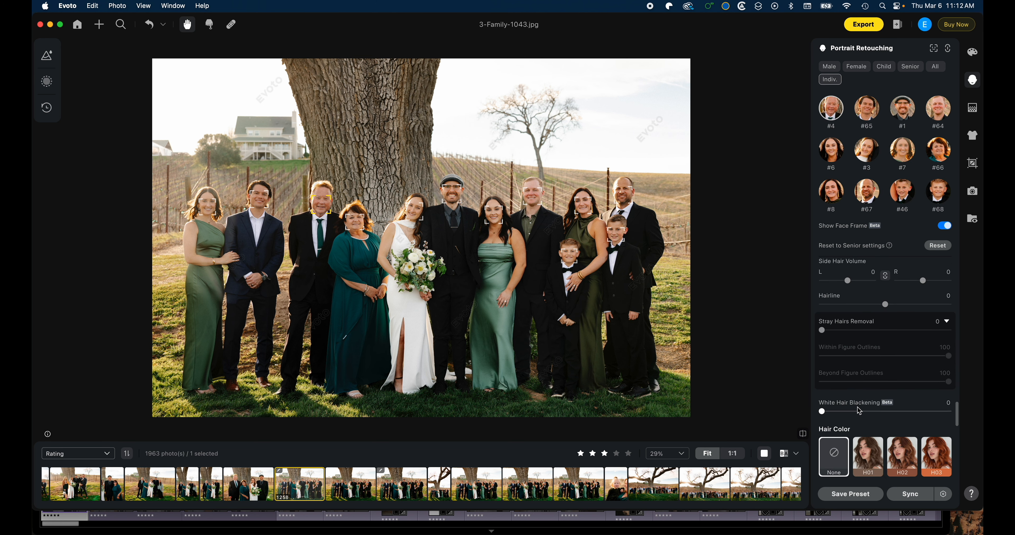
drag(860, 412, 822, 416)
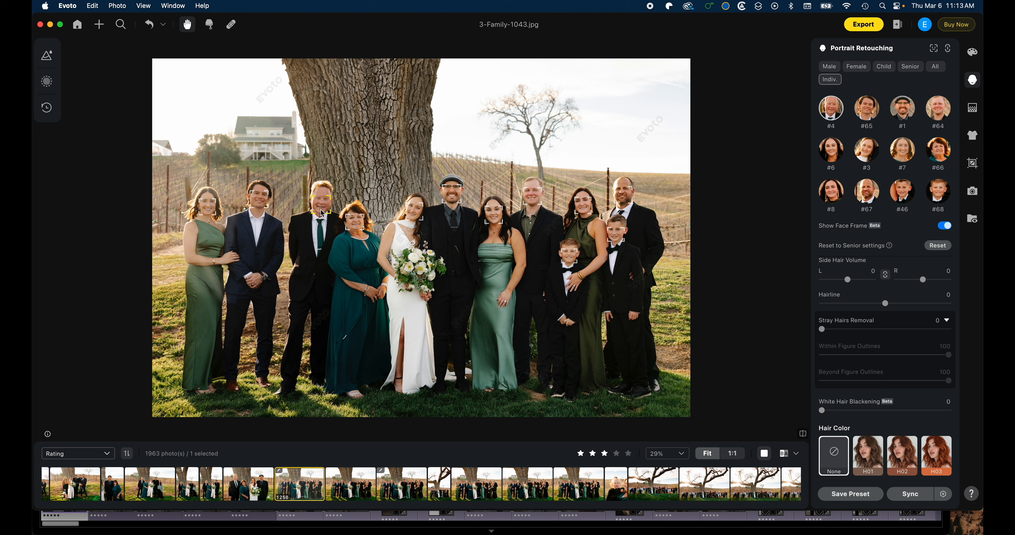
scroll(877, 354, up, 4)
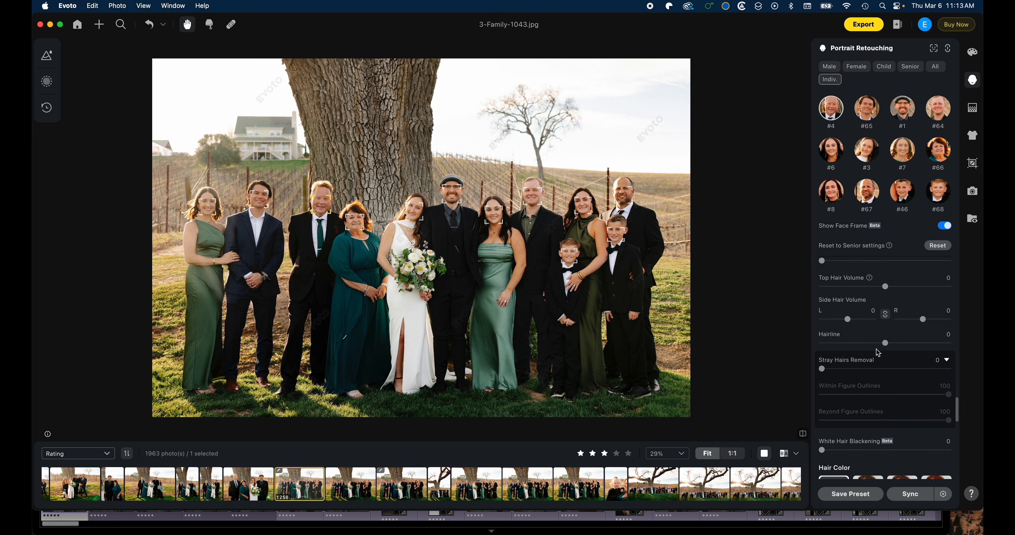
scroll(877, 354, up, 10)
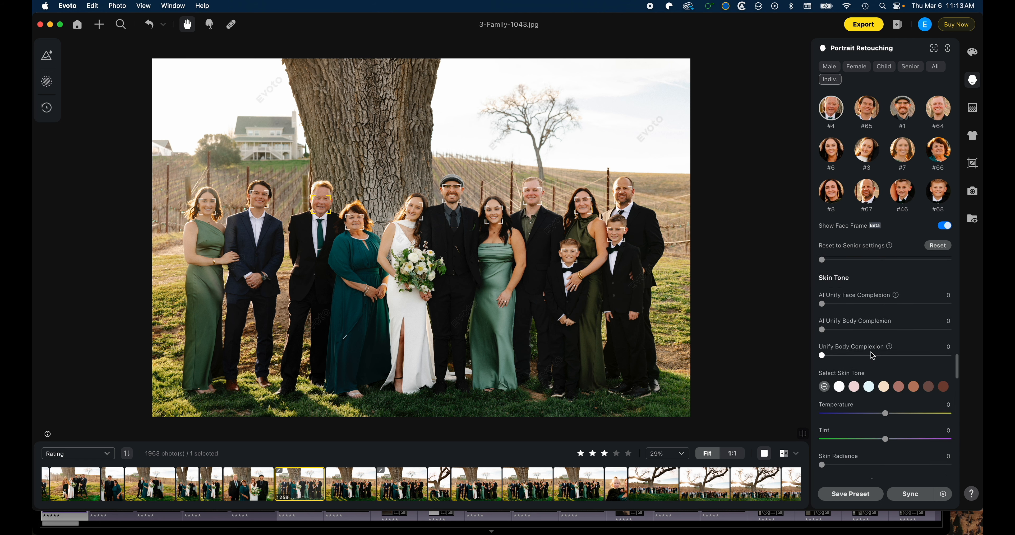
scroll(872, 356, up, 5)
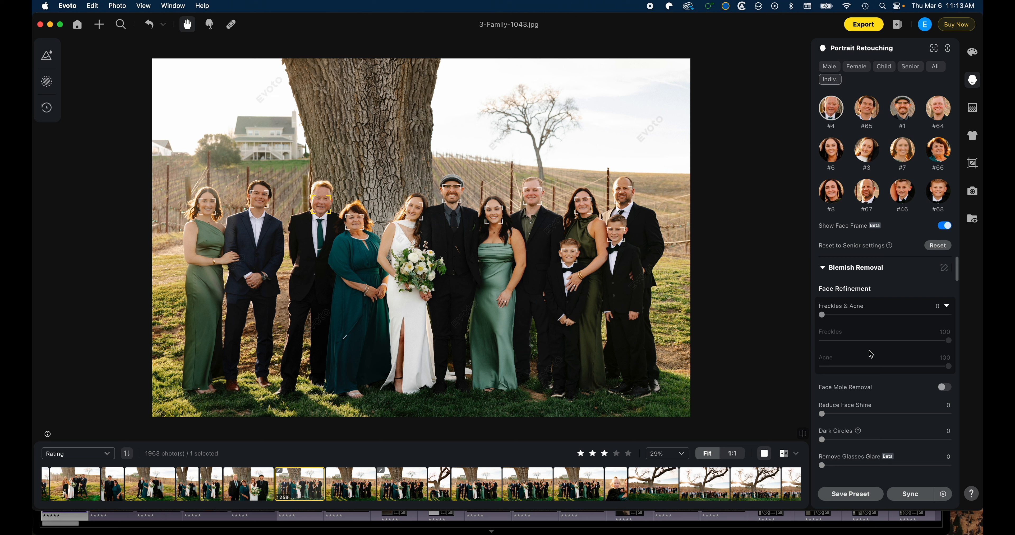
scroll(869, 351, down, 2)
scroll(869, 356, down, 15)
drag(827, 336, 791, 340)
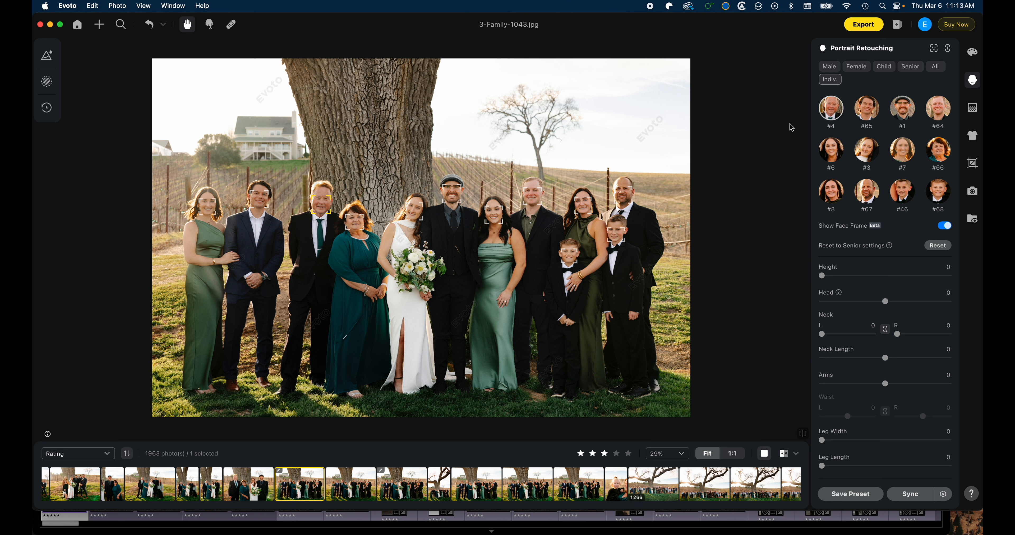
Step: Open the export settings for 3-Family-1043.jpg, switch to Finder and browse G-SSD's SSD Work folder to the wedding's Edited Pre retouched folder
click(863, 25)
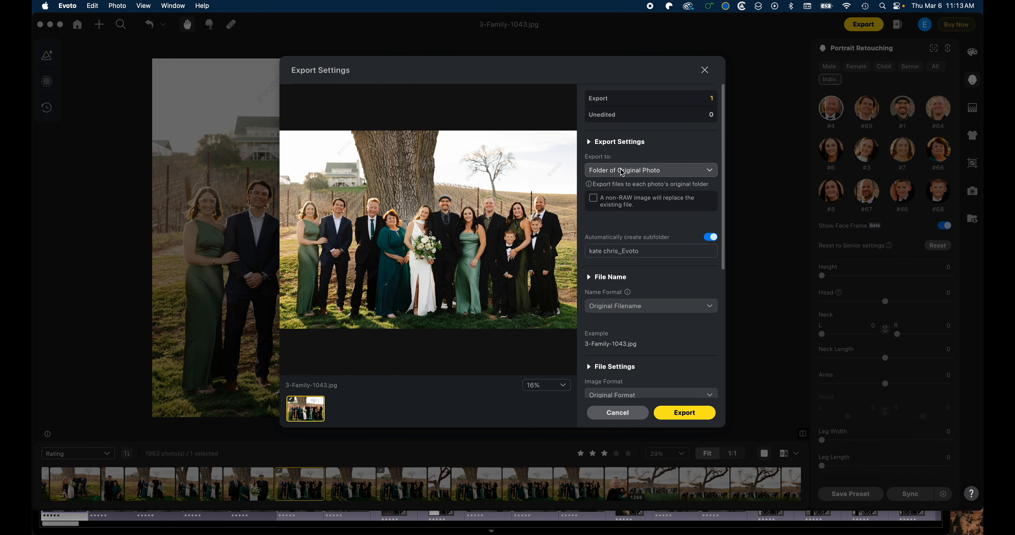
key(super+Tab)
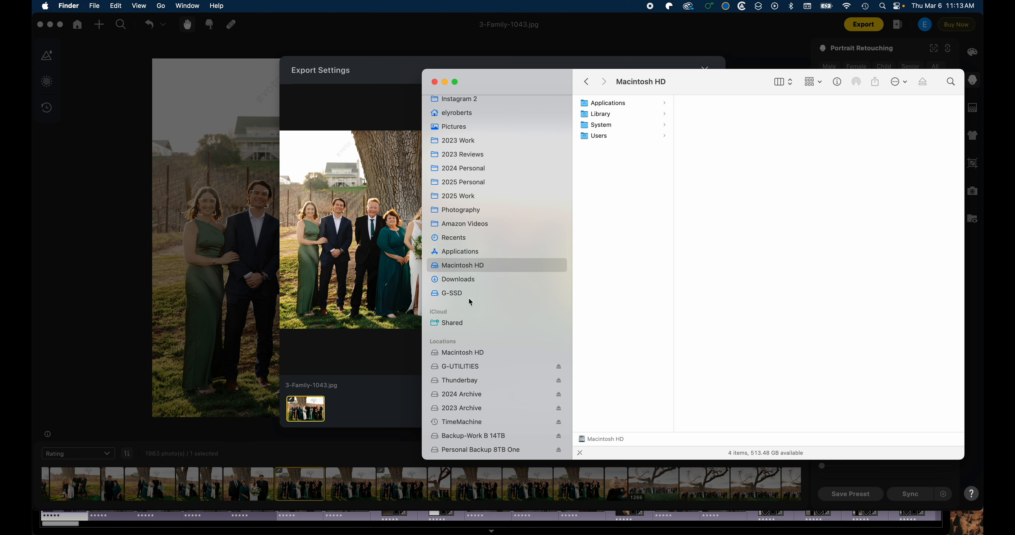
click(457, 294)
click(605, 116)
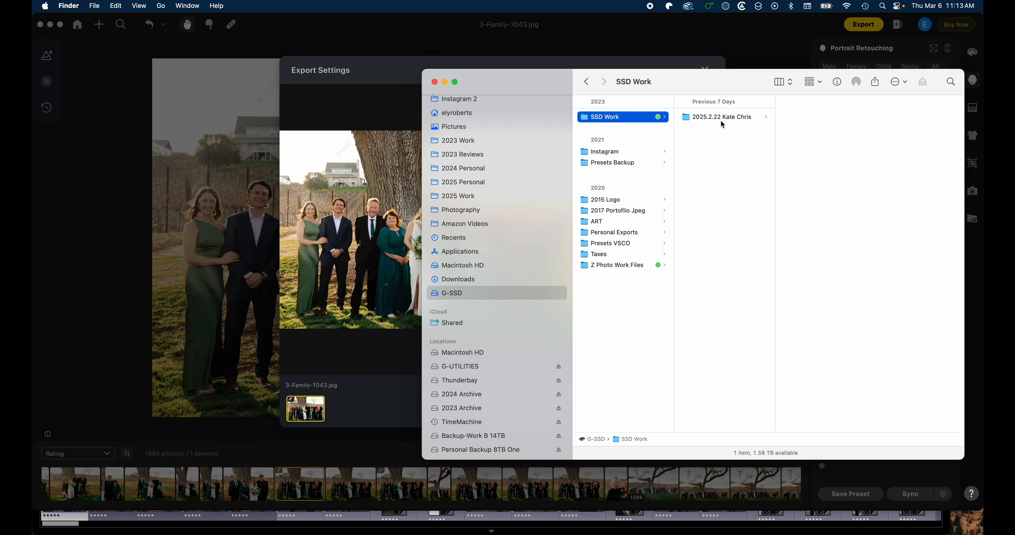
click(732, 118)
click(803, 121)
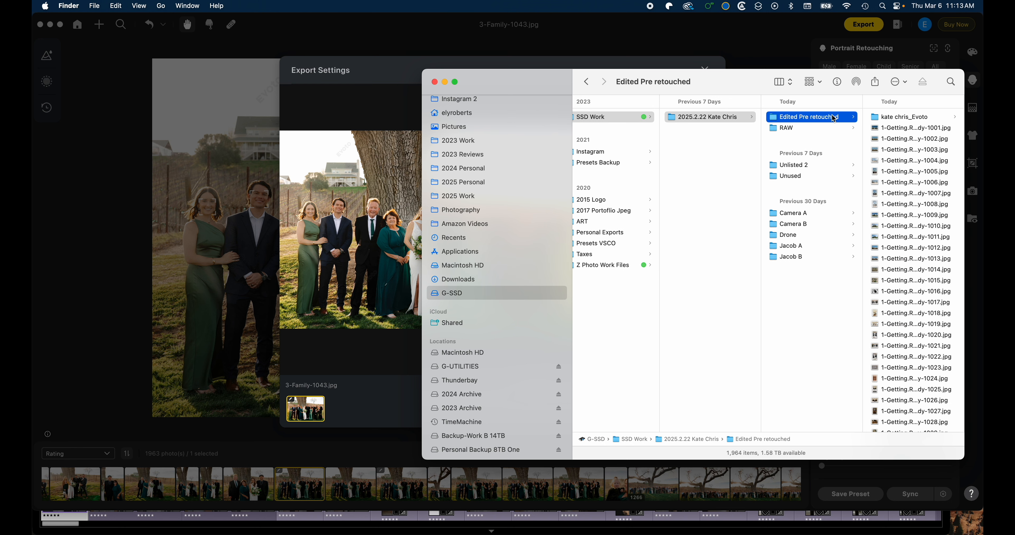